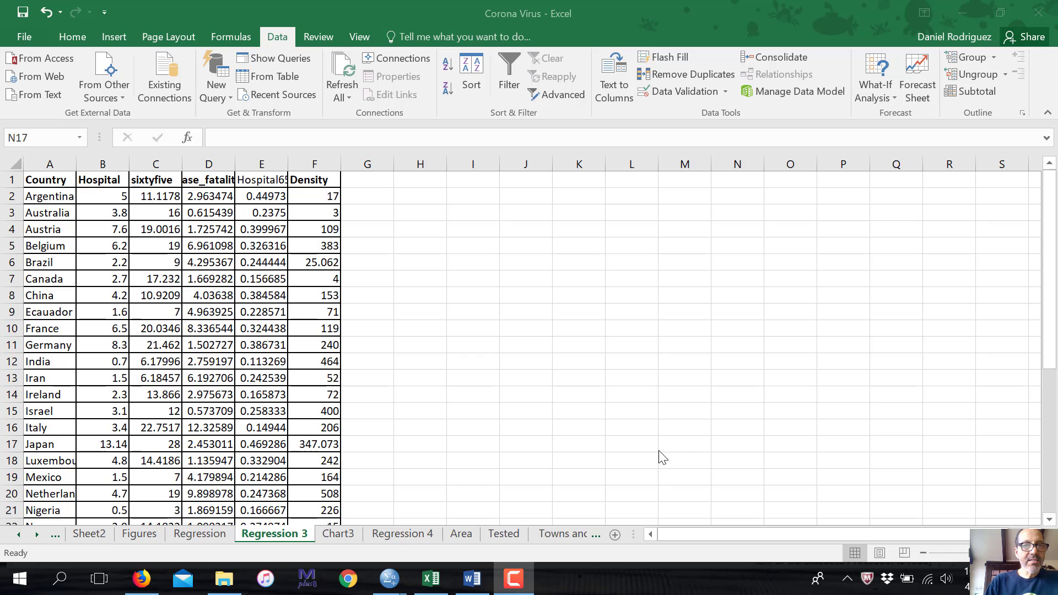
Bring the cornavirus syntax file to the front and place the cursor on blank line 8
{"action": "left_click", "coordinate": [1052, 298]}
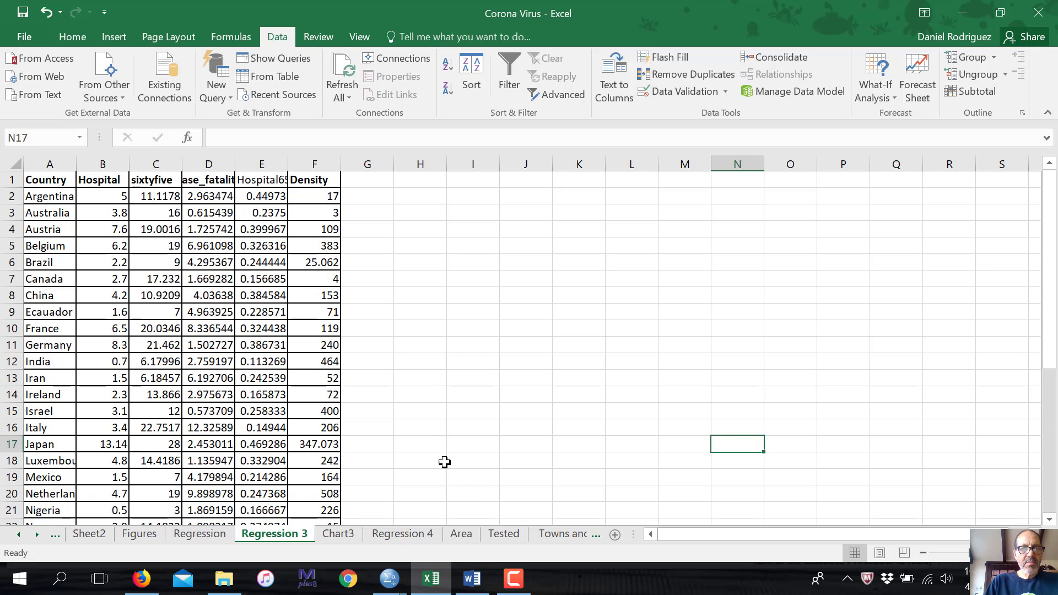
{"action": "left_click", "coordinate": [390, 580]}
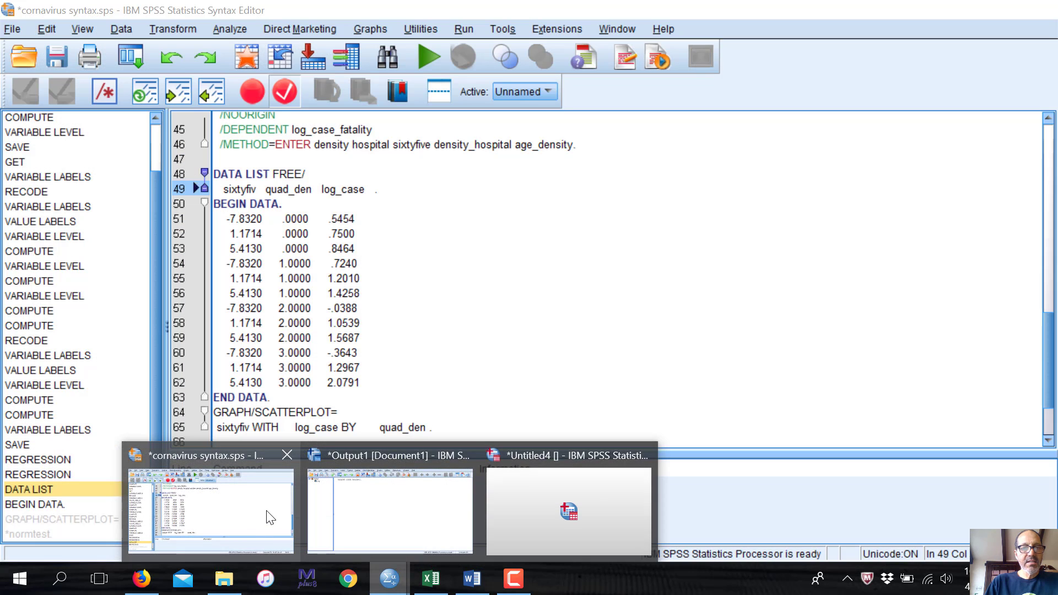
{"action": "left_click", "coordinate": [266, 513]}
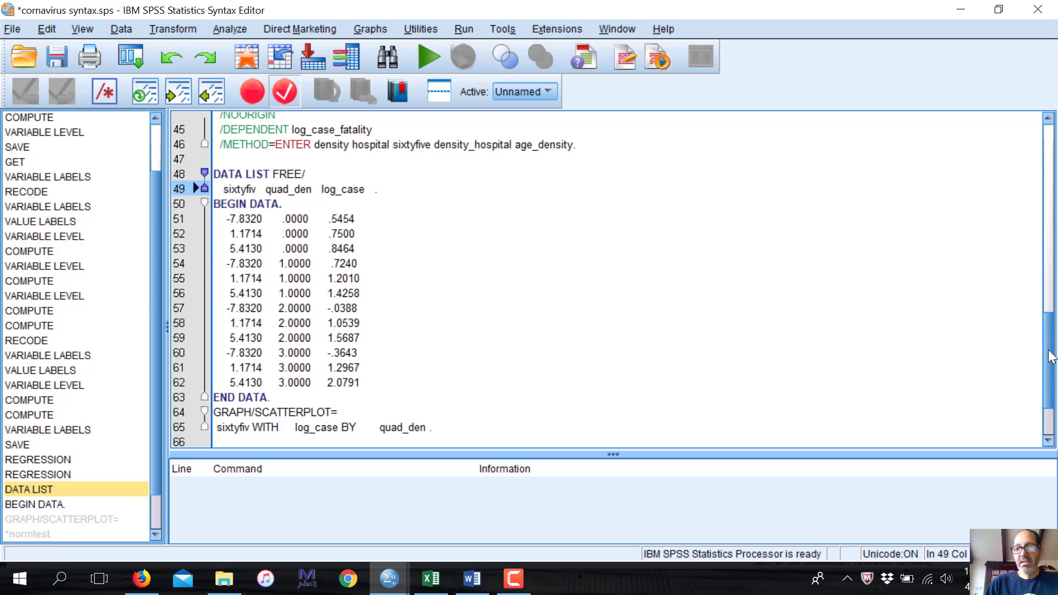
{"action": "left_click_drag", "start_coordinate": [1049, 333], "coordinate": [690, 94]}
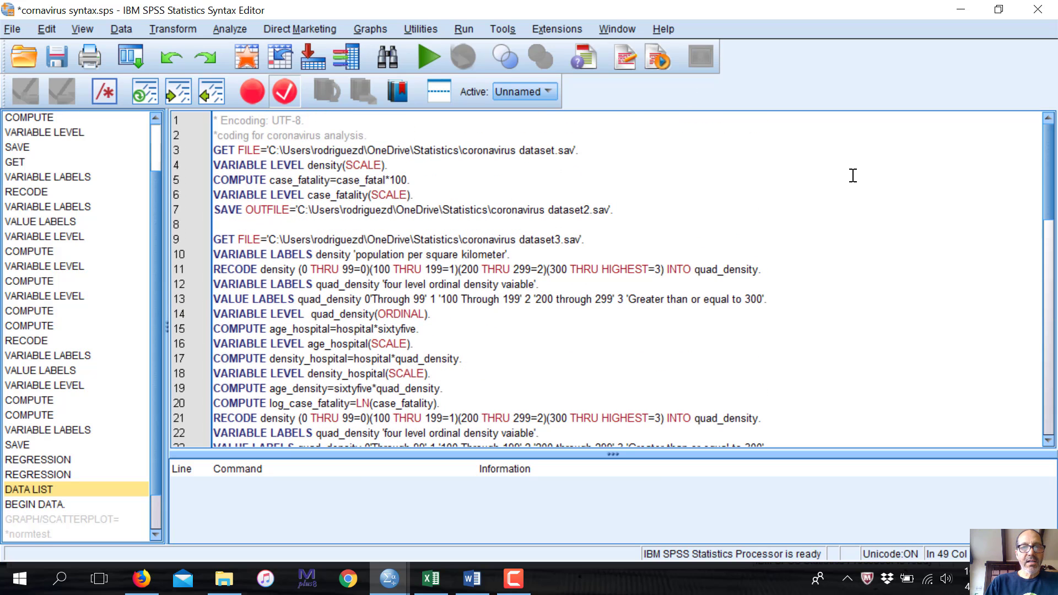
{"action": "left_click", "coordinate": [445, 226]}
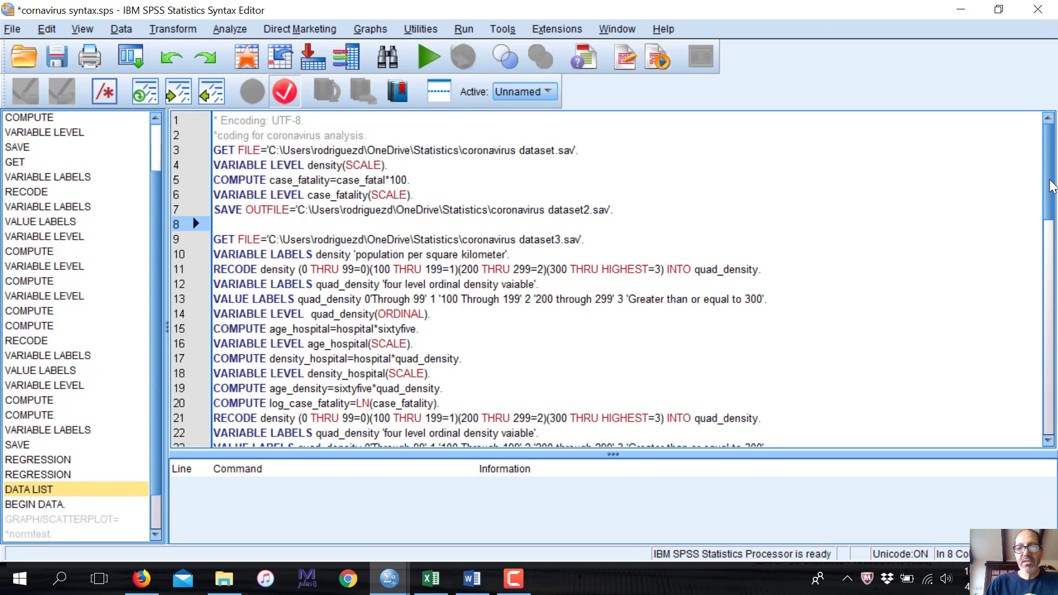
Scroll down through the syntax past the GET FILE dataset3 commands toward the SAVE OUTFILE line
{"action": "scroll", "coordinate": [1050, 192], "scroll_direction": "down", "scroll_amount": 1}
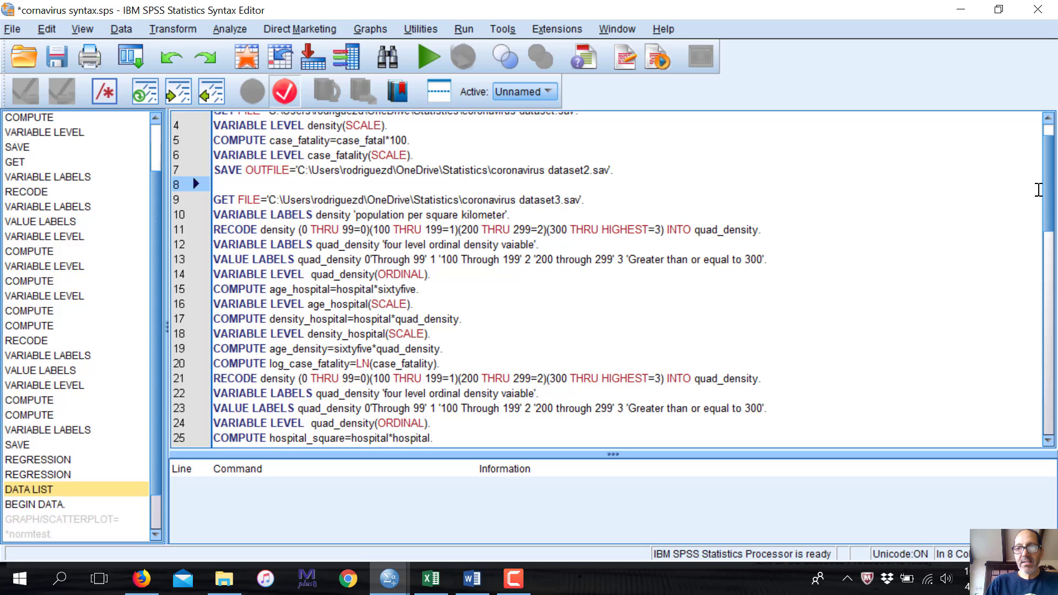
{"action": "scroll", "coordinate": [1049, 201], "scroll_direction": "down", "scroll_amount": 1}
{"action": "left_click_drag", "start_coordinate": [1049, 201], "coordinate": [1050, 205]}
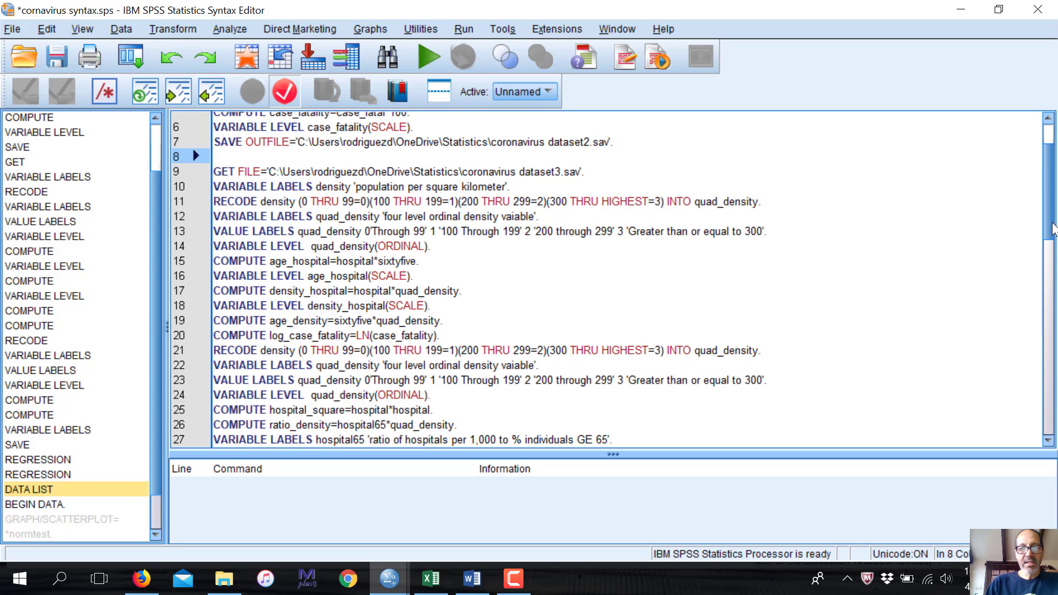
{"action": "left_click_drag", "start_coordinate": [1052, 230], "coordinate": [1052, 233]}
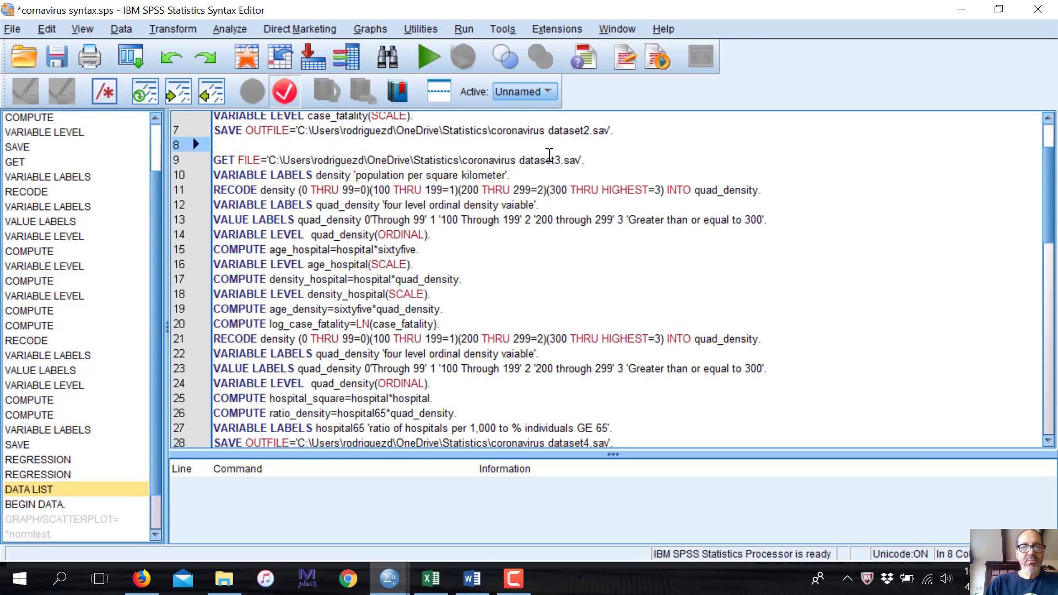
{"action": "left_click_drag", "start_coordinate": [544, 152], "coordinate": [567, 189]}
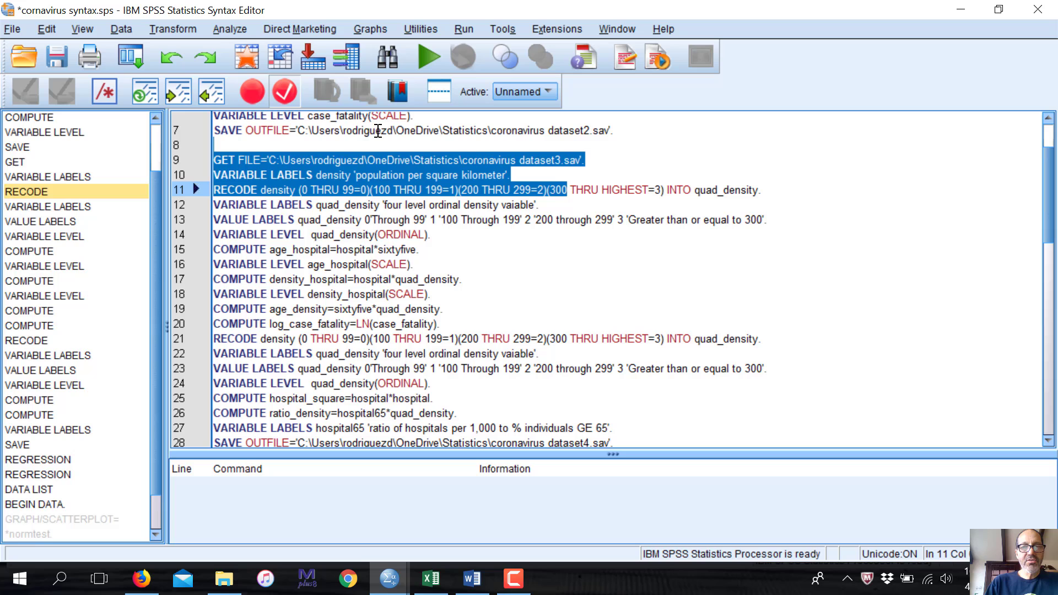
{"action": "left_click", "coordinate": [517, 144]}
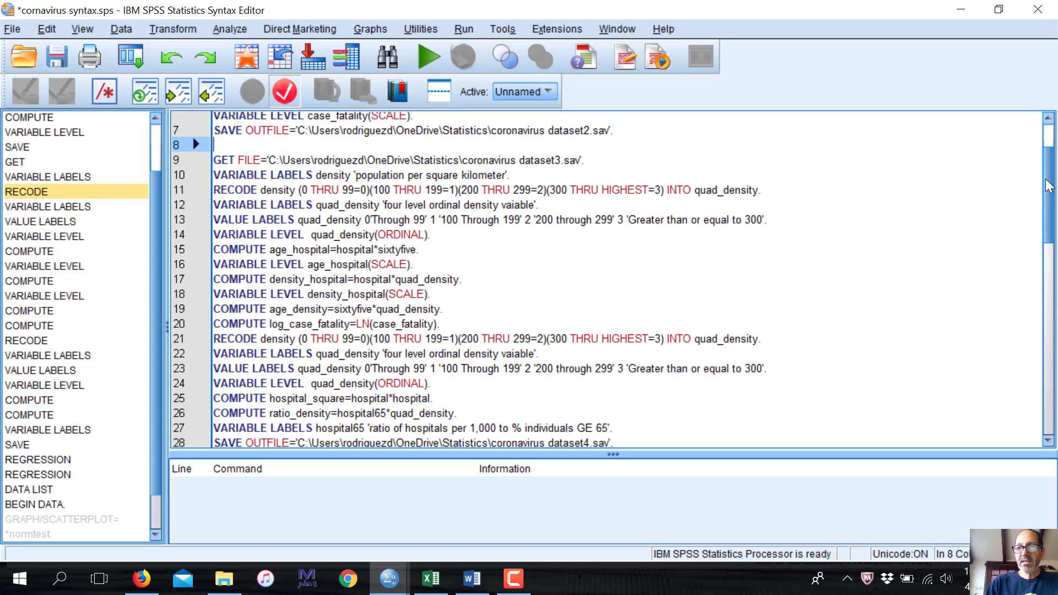
{"action": "scroll", "coordinate": [1048, 203], "scroll_direction": "down", "scroll_amount": 1}
{"action": "scroll", "coordinate": [1048, 203], "scroll_direction": "down", "scroll_amount": 2}
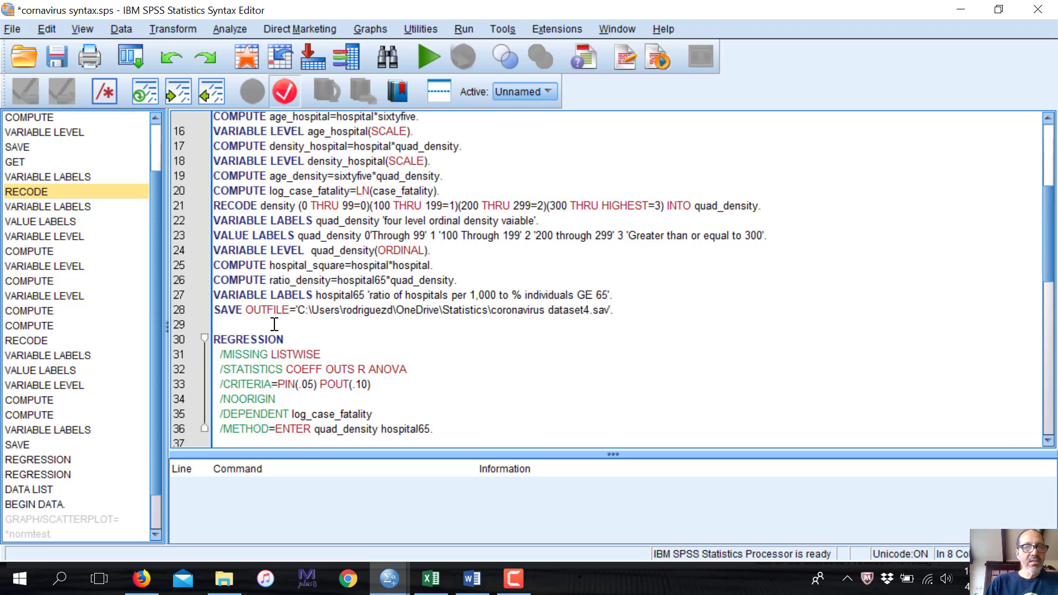
Clear the line-28 breakpoint and run the syntax To End so coronavirus dataset4.sav gets saved
{"action": "left_click", "coordinate": [197, 310]}
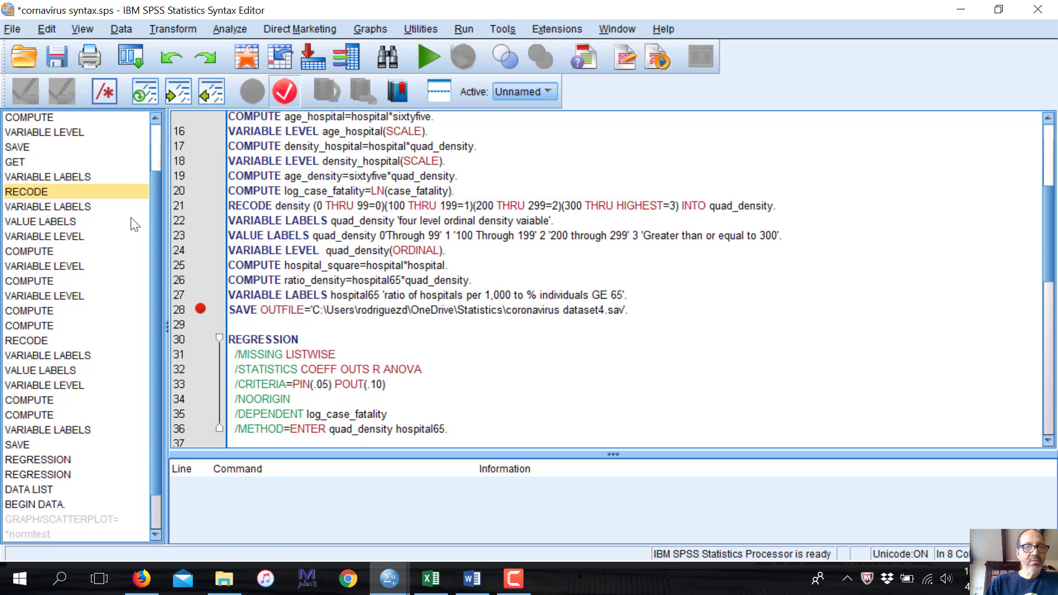
{"action": "left_click", "coordinate": [199, 310]}
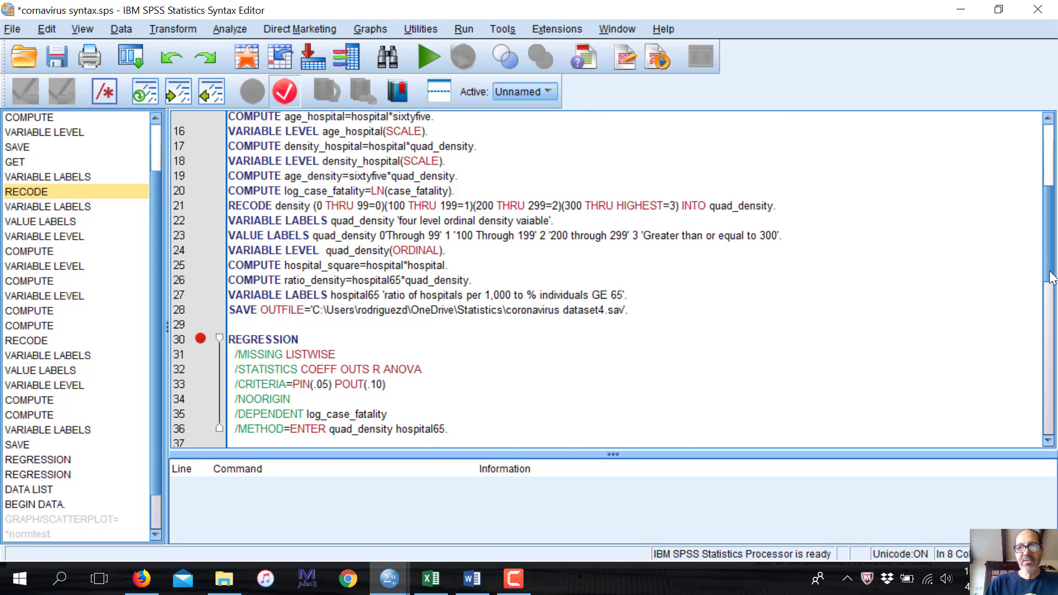
{"action": "left_click_drag", "start_coordinate": [1052, 279], "coordinate": [1053, 207]}
{"action": "scroll", "coordinate": [1052, 221], "scroll_direction": "down", "scroll_amount": 4}
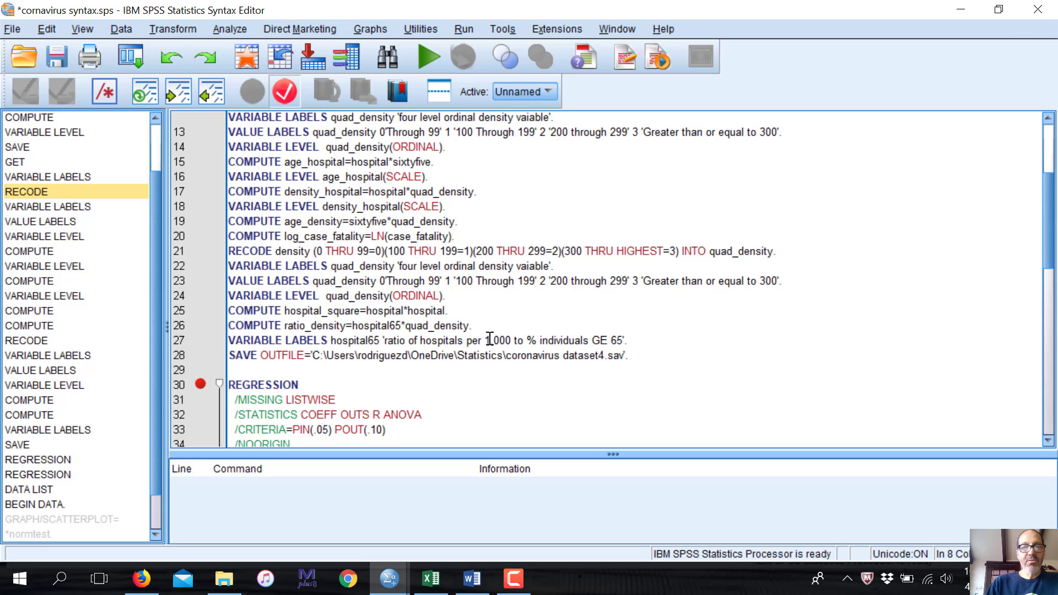
{"action": "scroll", "coordinate": [1050, 215], "scroll_direction": "up", "scroll_amount": 4}
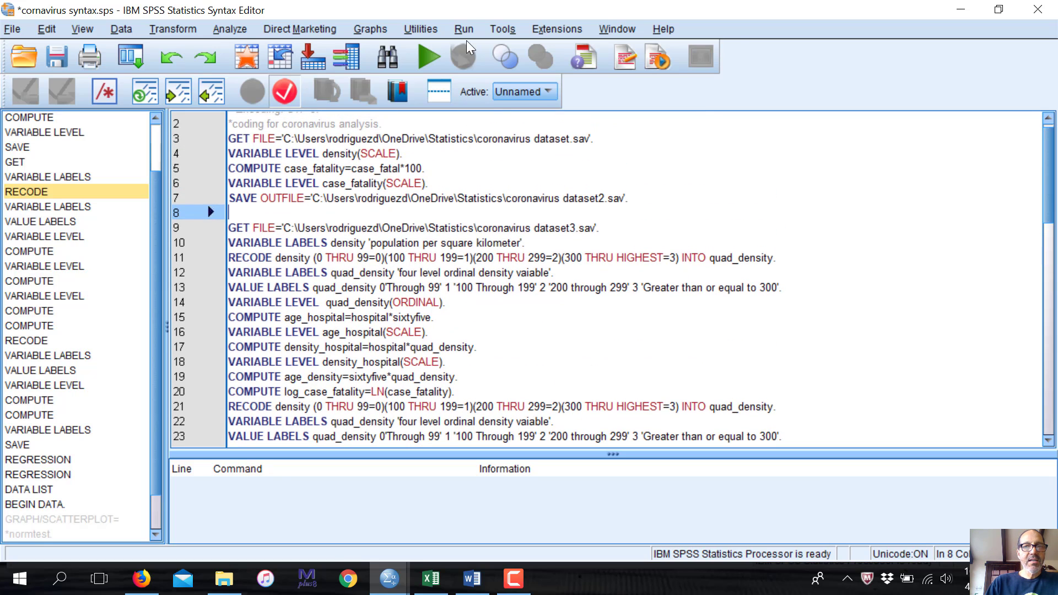
{"action": "left_click", "coordinate": [464, 28]}
{"action": "left_click", "coordinate": [473, 88]}
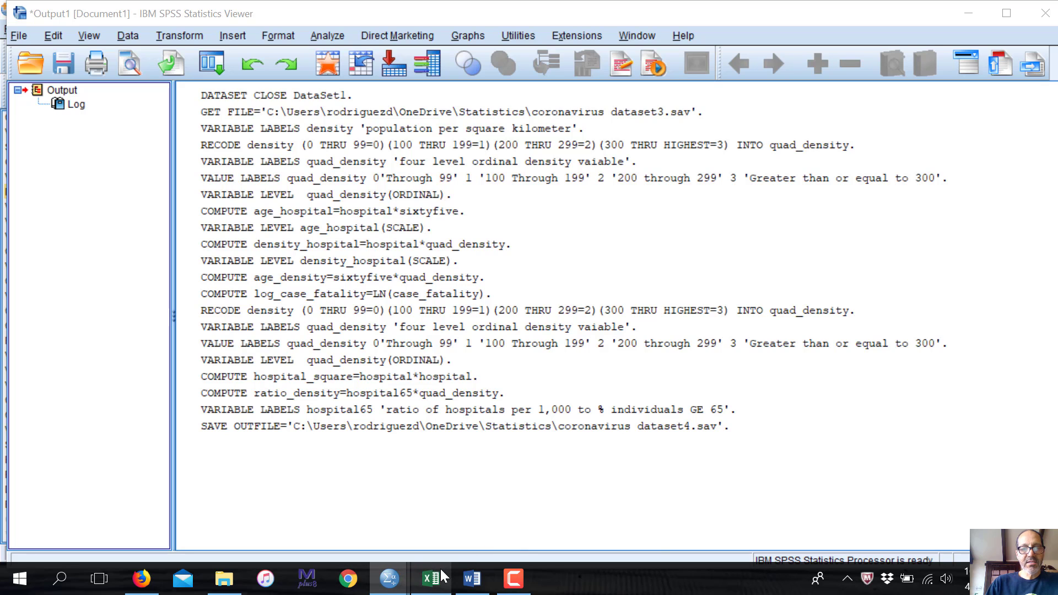
Check quad_density's four value labels in coronavirus dataset4, from .00 'Through 99' to 3.00
{"action": "mouse_move", "coordinate": [389, 579]}
{"action": "left_click", "coordinate": [504, 527]}
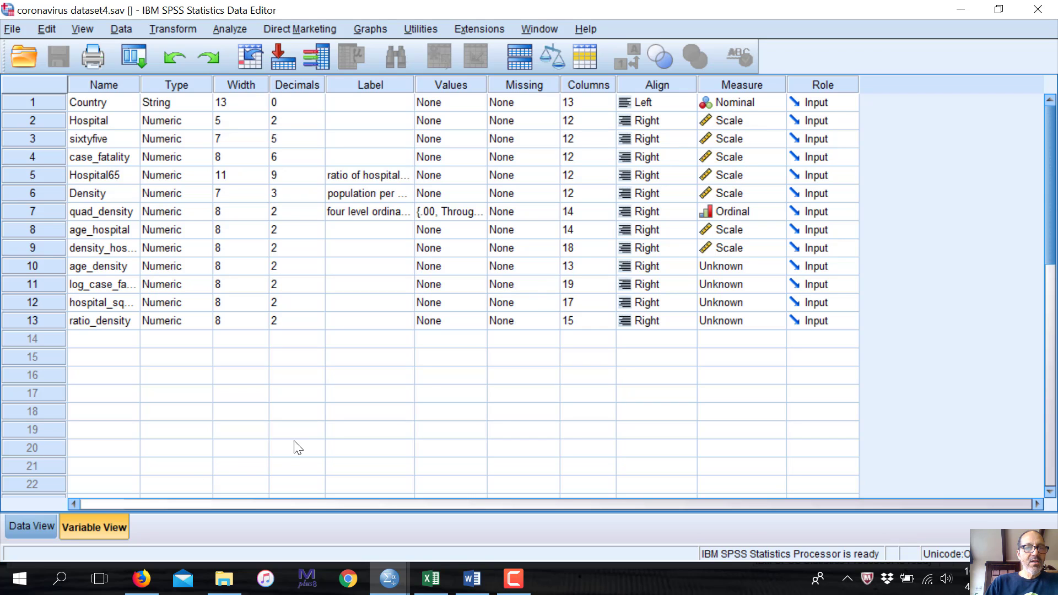
{"action": "left_click", "coordinate": [479, 216]}
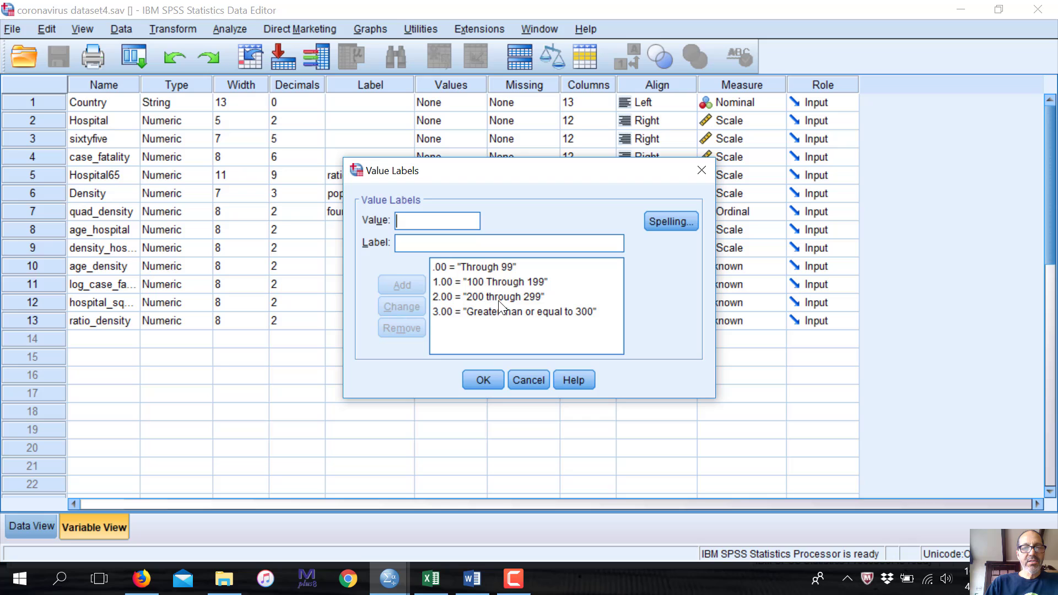
{"action": "left_click", "coordinate": [531, 379]}
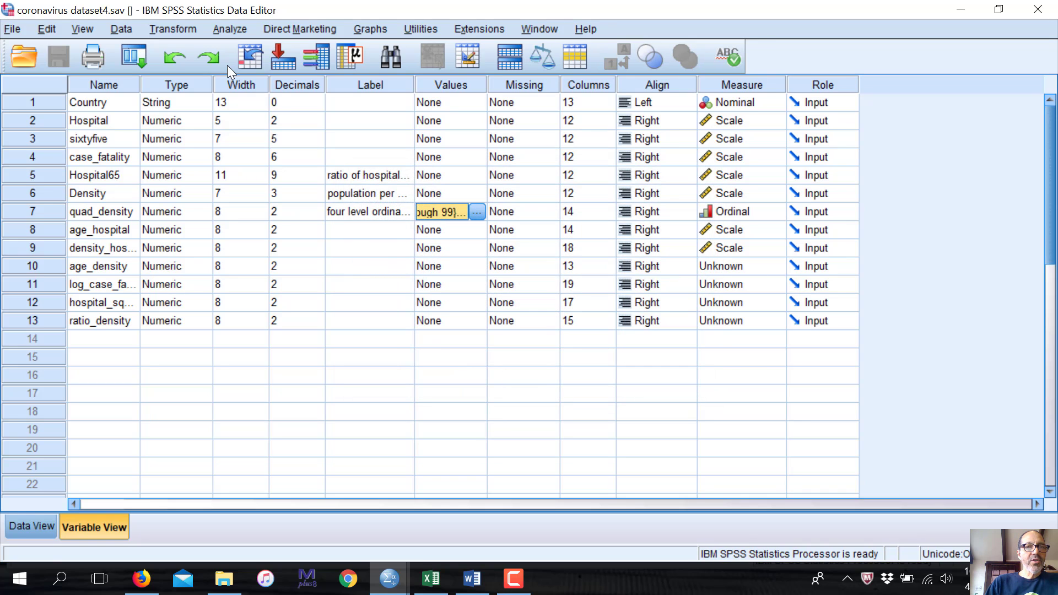
Open the Analyze menu and close it again without choosing a procedure
{"action": "left_click", "coordinate": [231, 28]}
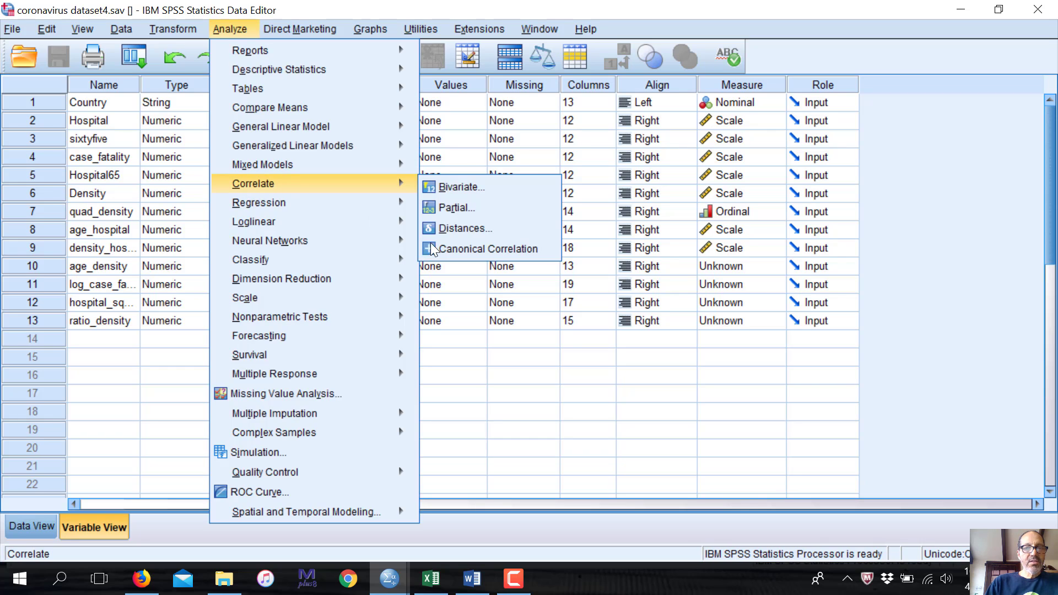
{"action": "mouse_move", "coordinate": [331, 221]}
{"action": "left_click", "coordinate": [637, 203]}
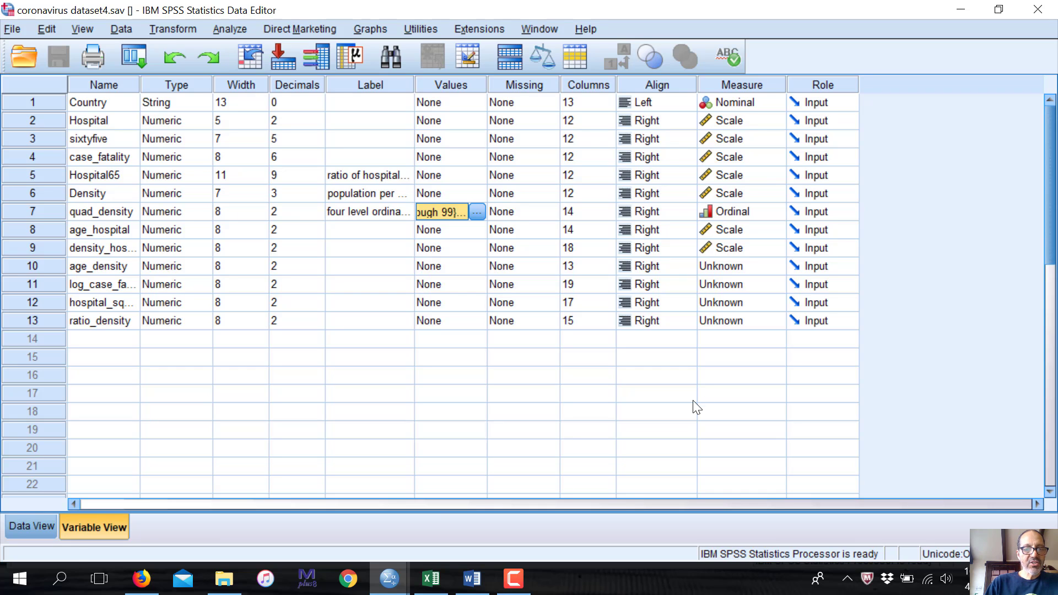
Open the processmacro.org PROCESS download page in Firefox and scroll through its requirements and copyright notice
{"action": "left_click", "coordinate": [141, 578]}
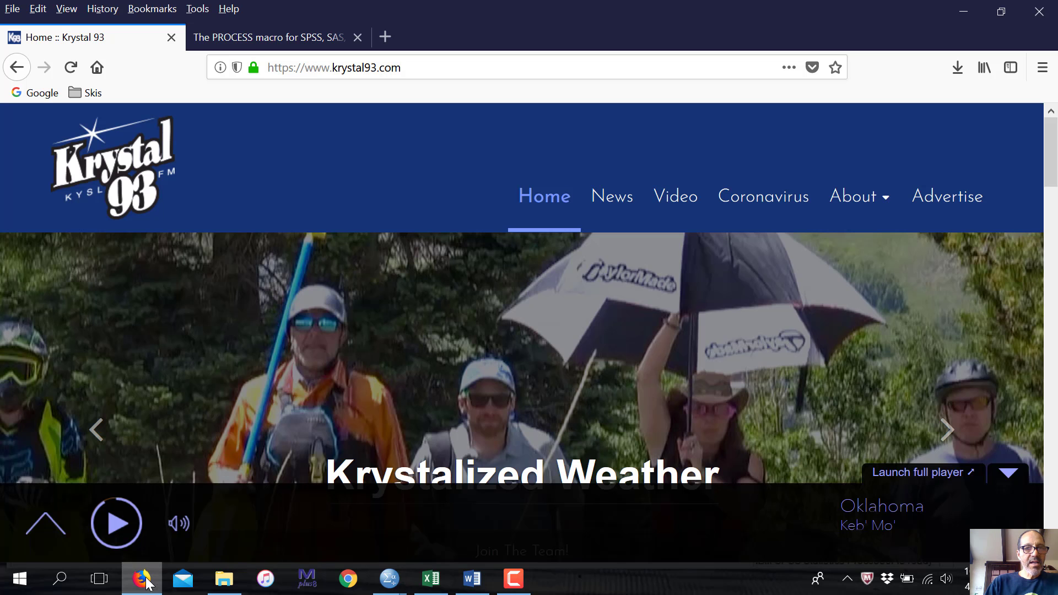
{"action": "left_click", "coordinate": [296, 40]}
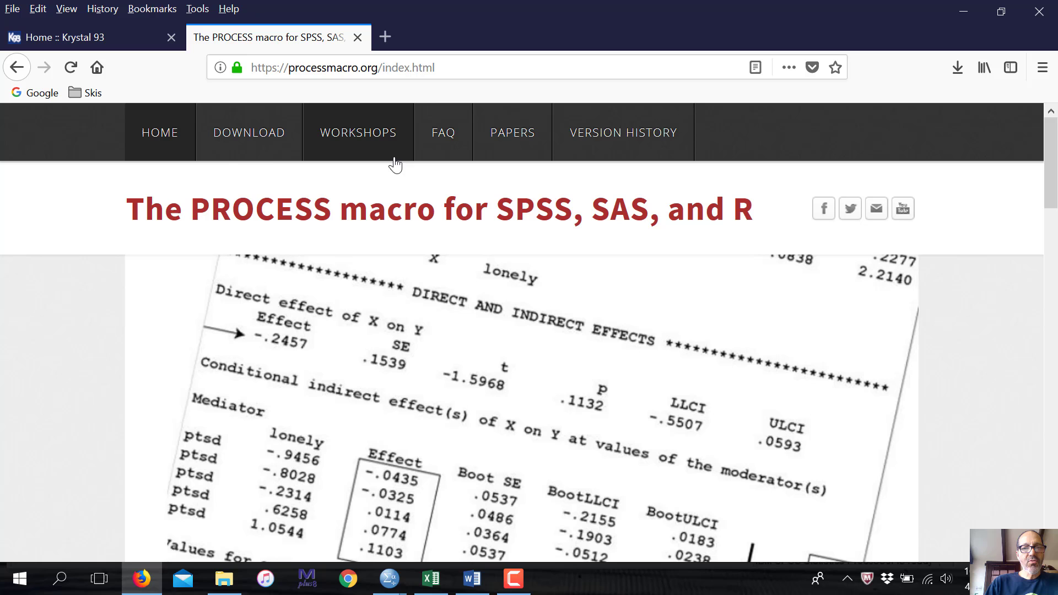
{"action": "left_click", "coordinate": [268, 157]}
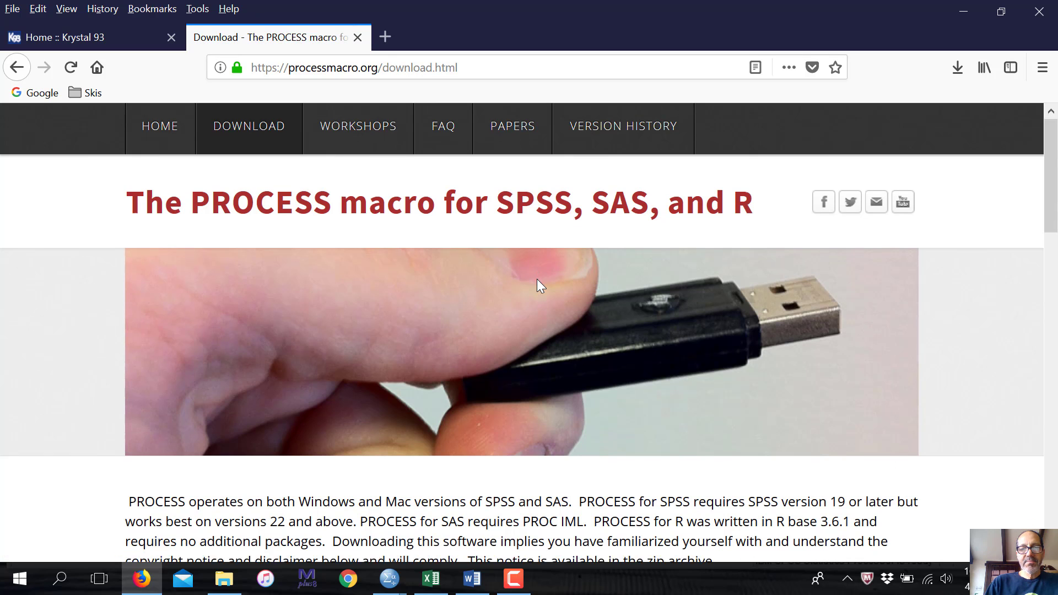
{"action": "scroll", "coordinate": [537, 279], "scroll_direction": "down", "scroll_amount": 3}
{"action": "scroll", "coordinate": [538, 280], "scroll_direction": "down", "scroll_amount": 1}
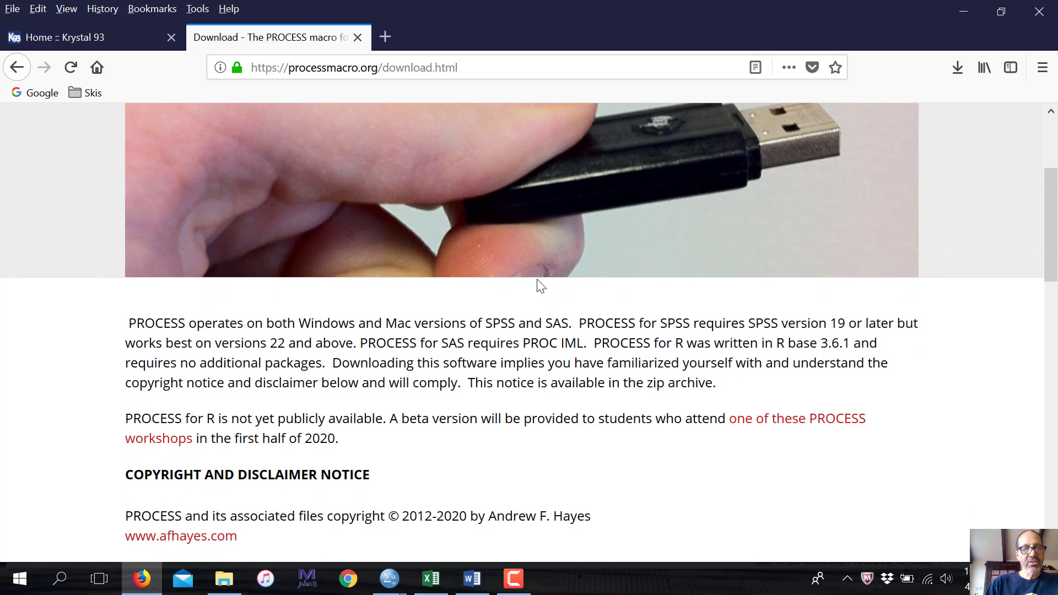
{"action": "scroll", "coordinate": [537, 280], "scroll_direction": "down", "scroll_amount": 4}
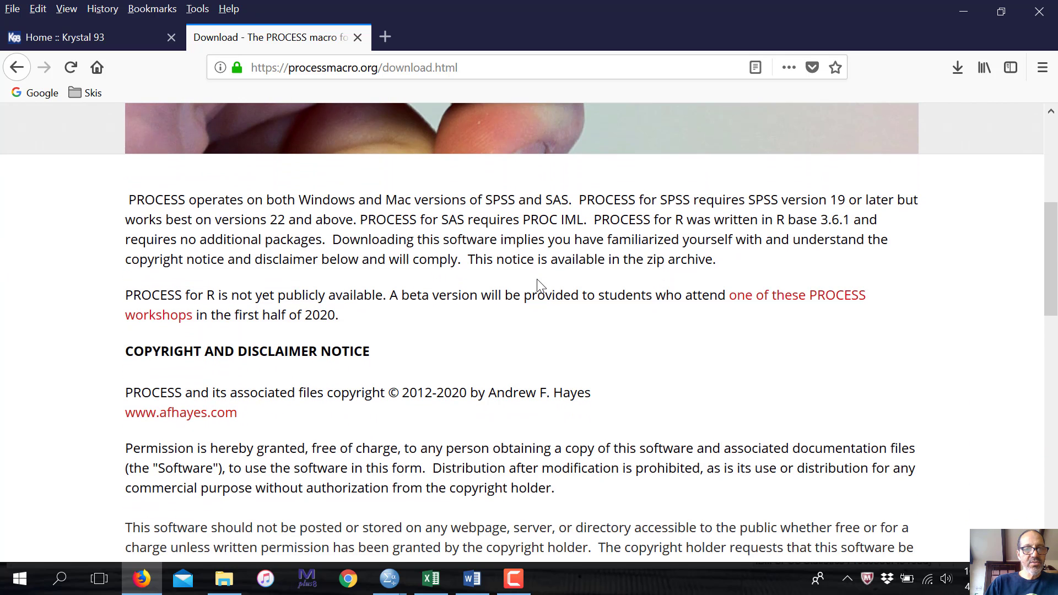
{"action": "scroll", "coordinate": [539, 285], "scroll_direction": "down", "scroll_amount": 3}
{"action": "scroll", "coordinate": [539, 286], "scroll_direction": "down", "scroll_amount": 2}
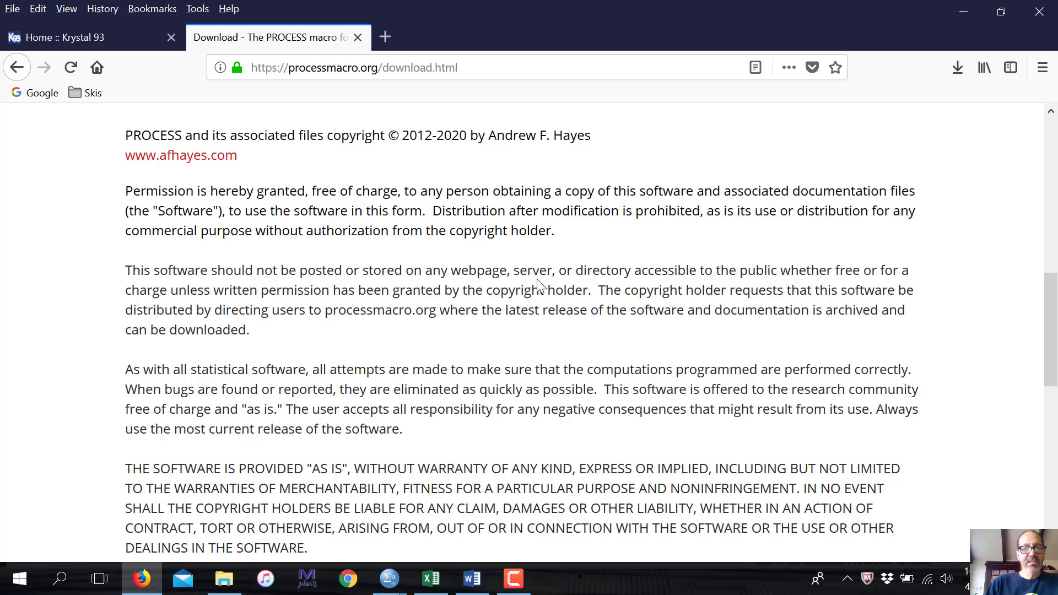
{"action": "scroll", "coordinate": [540, 285], "scroll_direction": "up", "scroll_amount": 3}
{"action": "scroll", "coordinate": [538, 286], "scroll_direction": "up", "scroll_amount": 8}
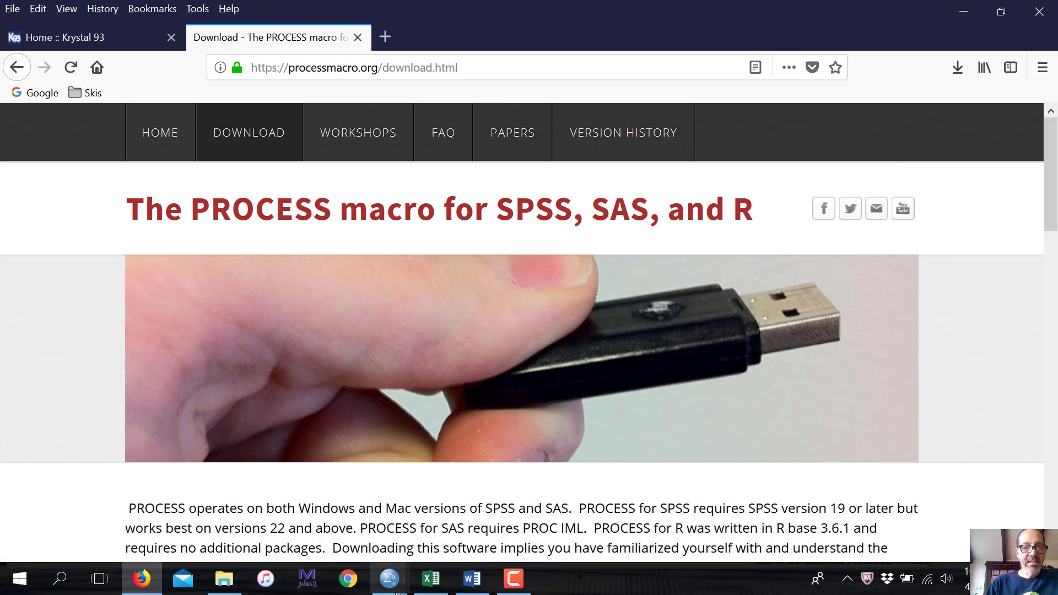
From the coronavirus dataset4 data, start Analyze > Regression > PROCESS v3.4 by Andrew F. Hayes
{"action": "mouse_move", "coordinate": [389, 579]}
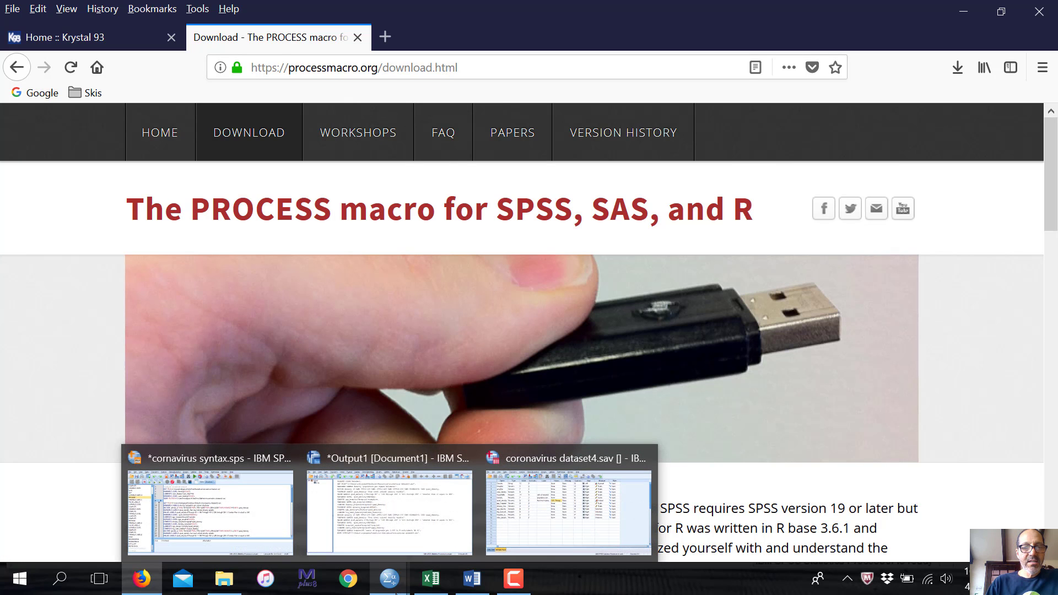
{"action": "left_click", "coordinate": [518, 528]}
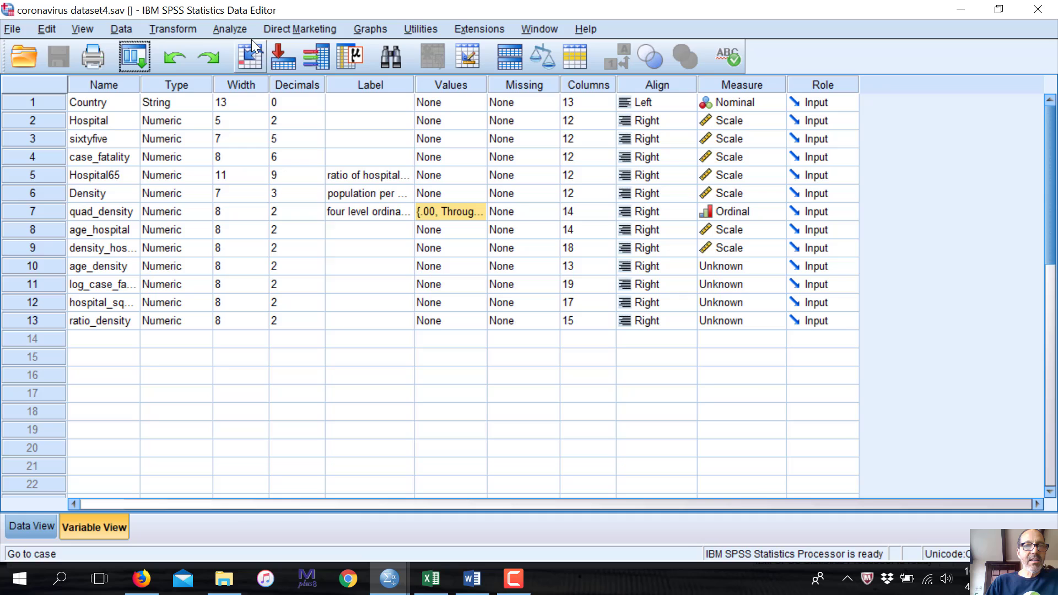
{"action": "left_click", "coordinate": [232, 31]}
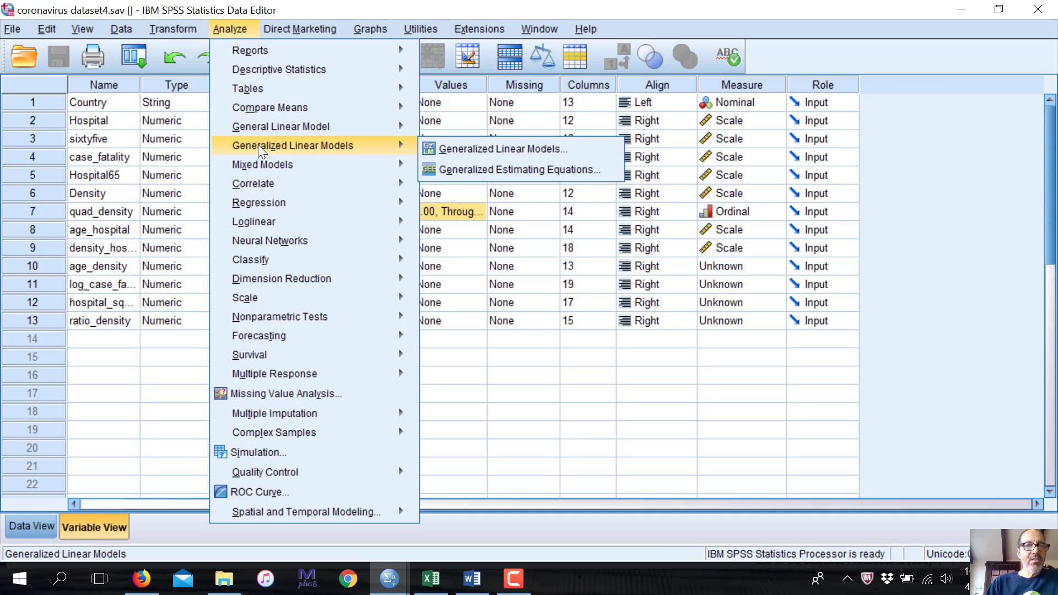
{"action": "mouse_move", "coordinate": [252, 179]}
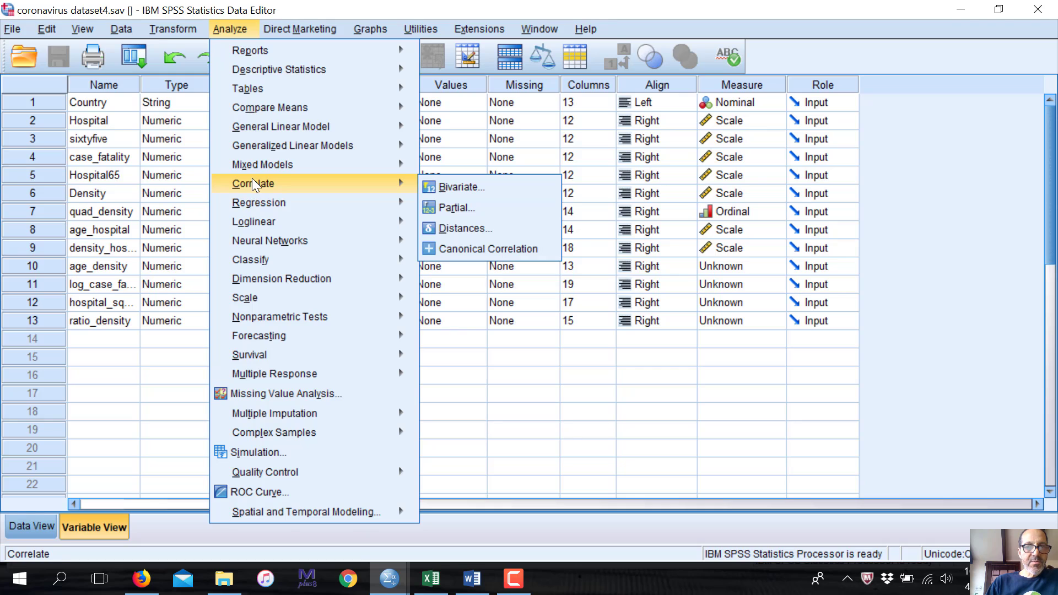
{"action": "mouse_move", "coordinate": [300, 202]}
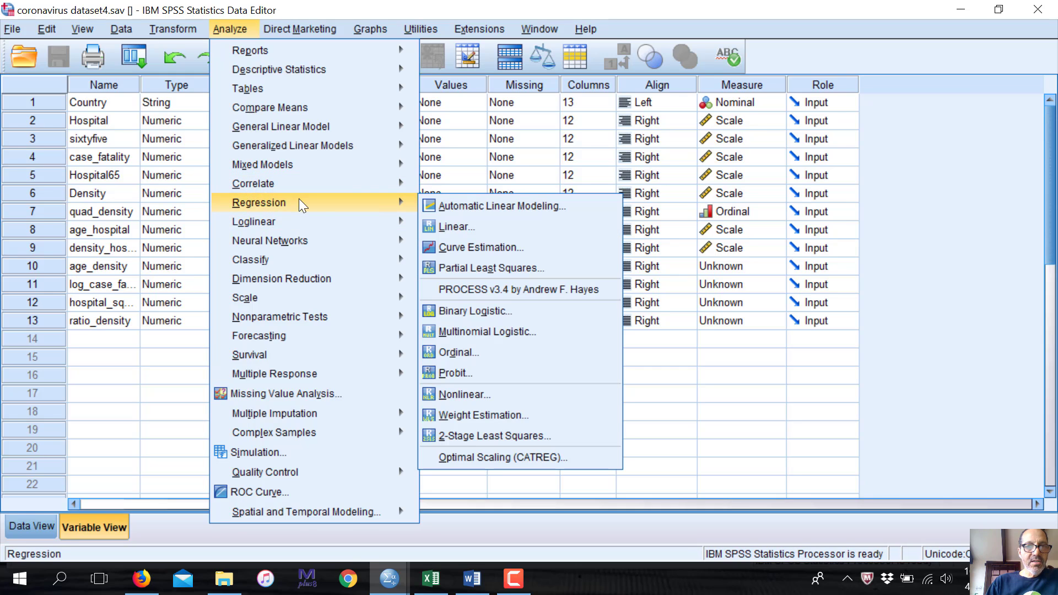
{"action": "left_click", "coordinate": [544, 290]}
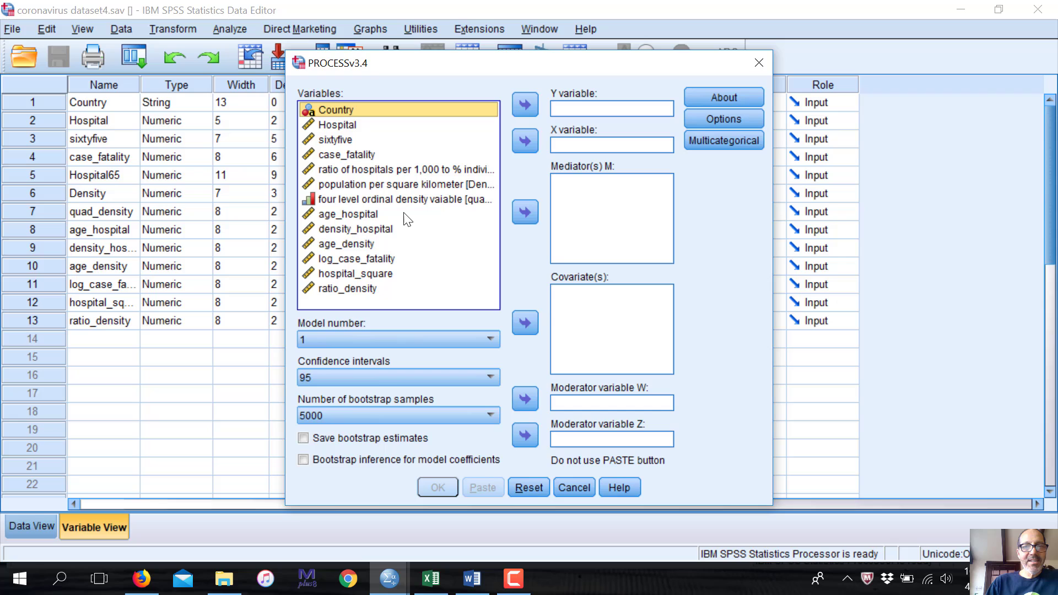
Assign log_case_fatality as the Y variable and sixtyfive as the X variable
{"action": "left_click", "coordinate": [372, 230]}
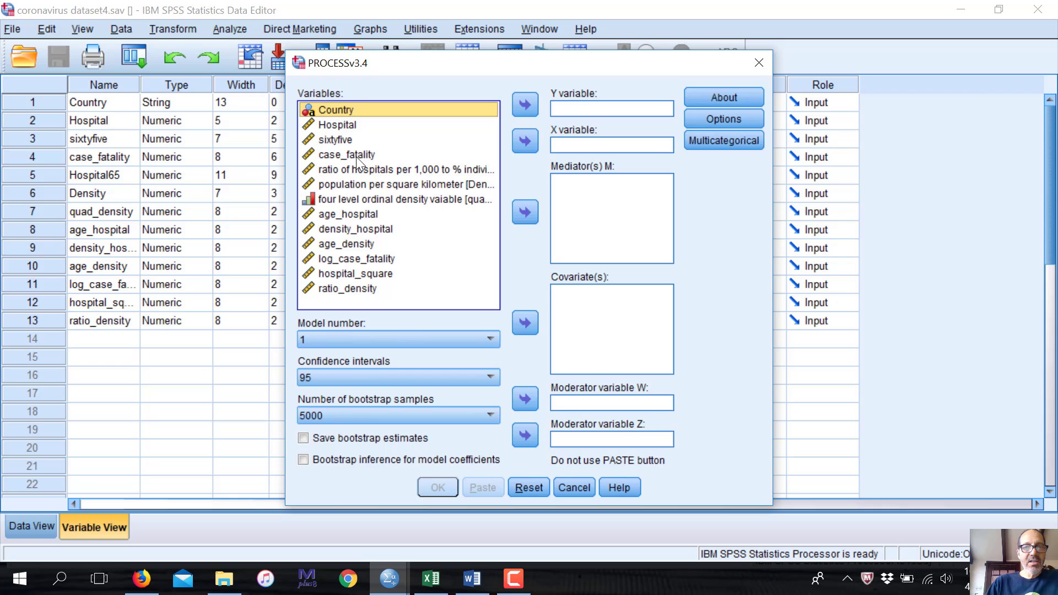
{"action": "left_click", "coordinate": [351, 261]}
{"action": "left_click", "coordinate": [521, 106]}
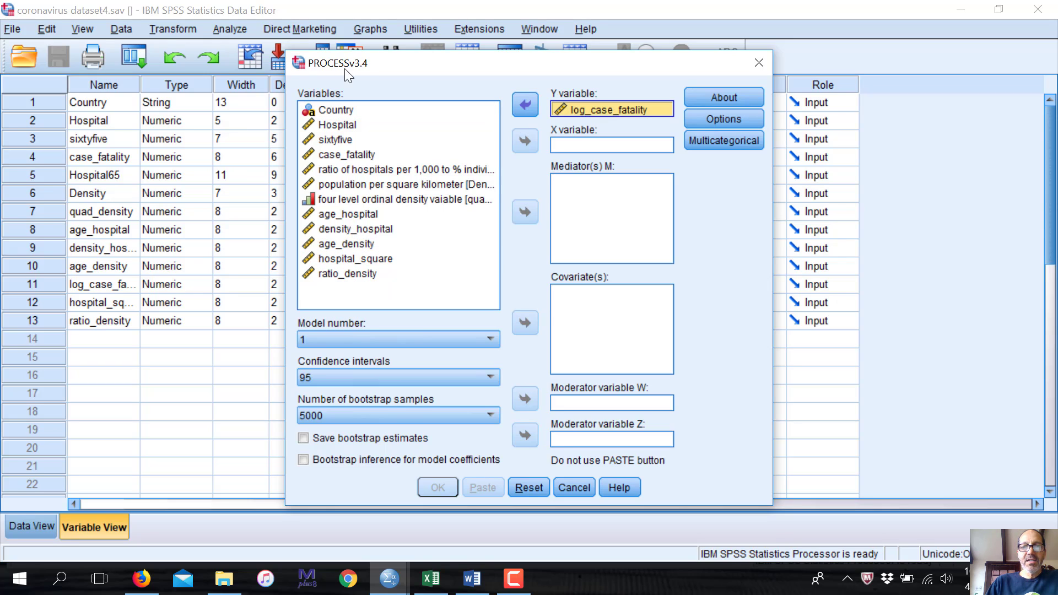
{"action": "left_click", "coordinate": [491, 157]}
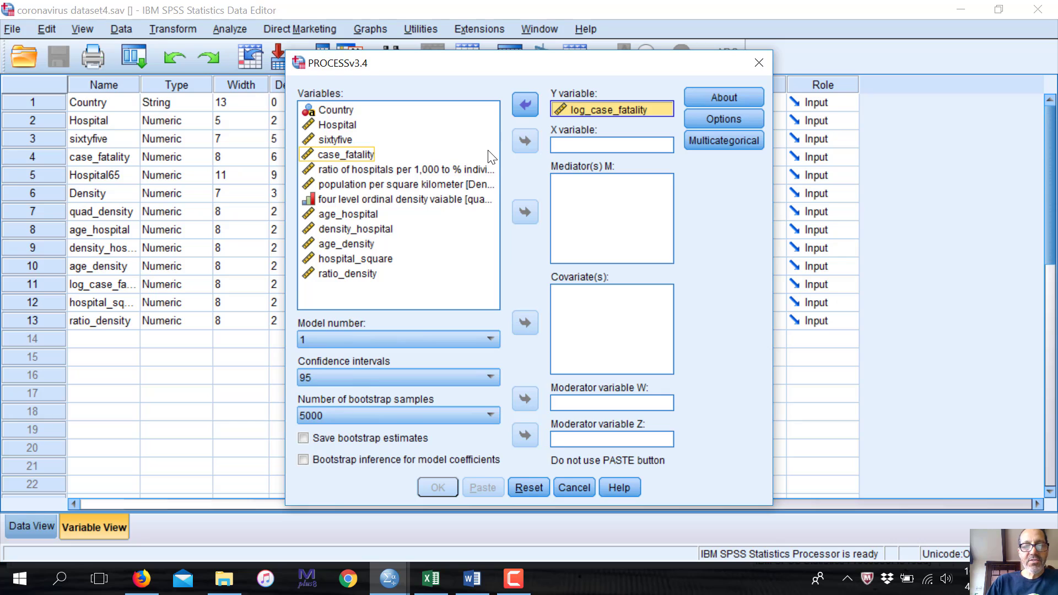
{"action": "left_click", "coordinate": [577, 113]}
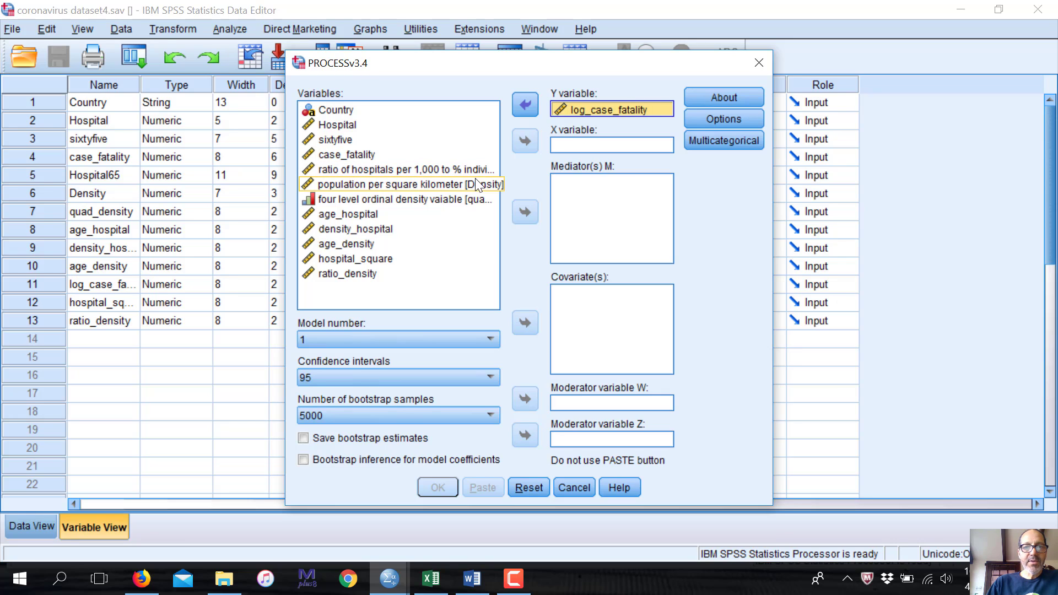
{"action": "left_click", "coordinate": [330, 141]}
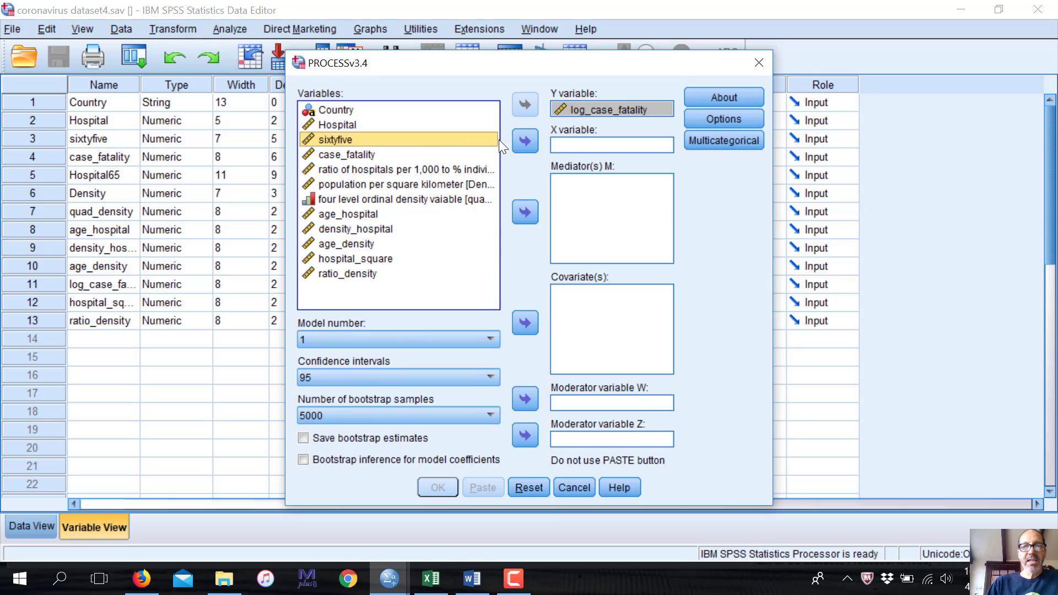
{"action": "left_click", "coordinate": [525, 141]}
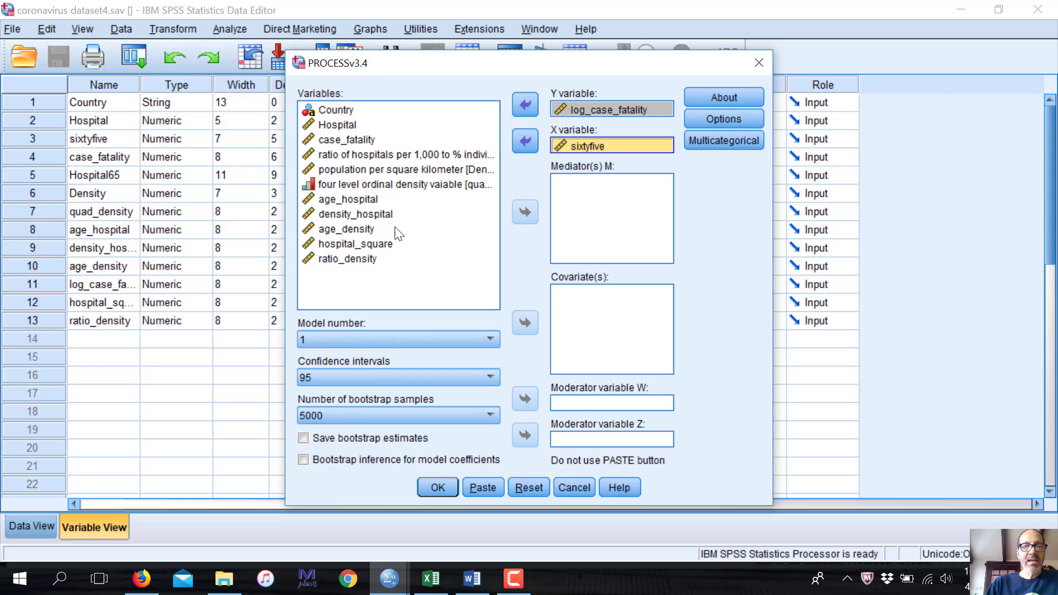
Add Hospital as a covariate and quad_density as moderator W
{"action": "left_click", "coordinate": [419, 262]}
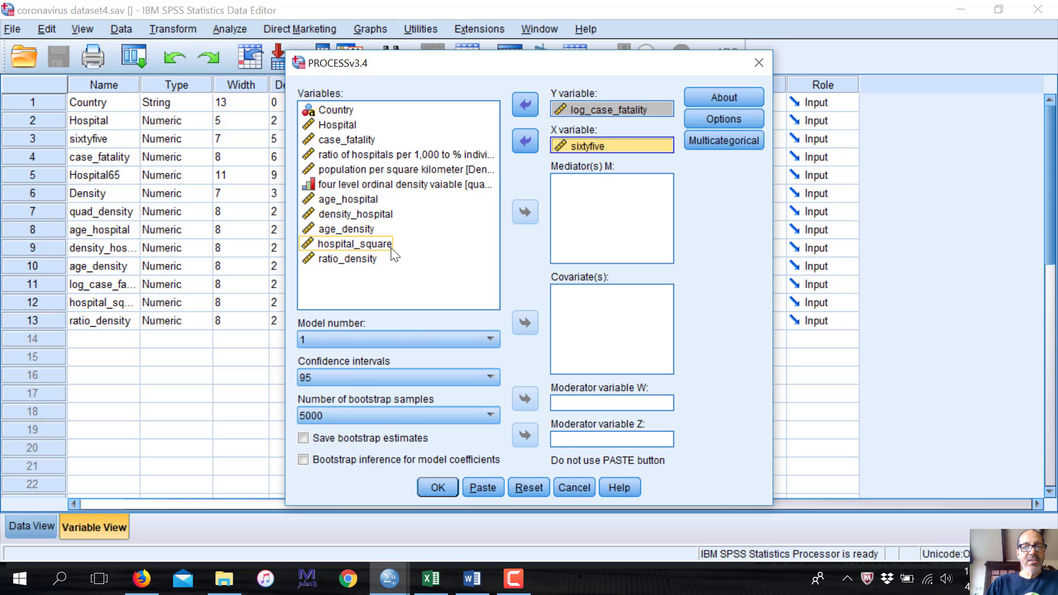
{"action": "left_click", "coordinate": [345, 125]}
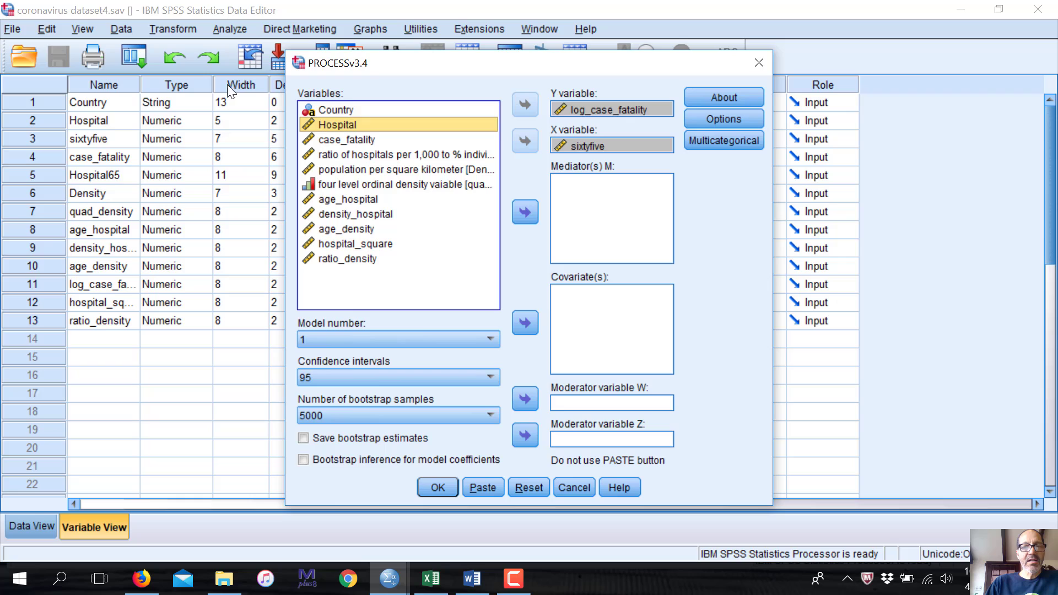
{"action": "left_click", "coordinate": [521, 319]}
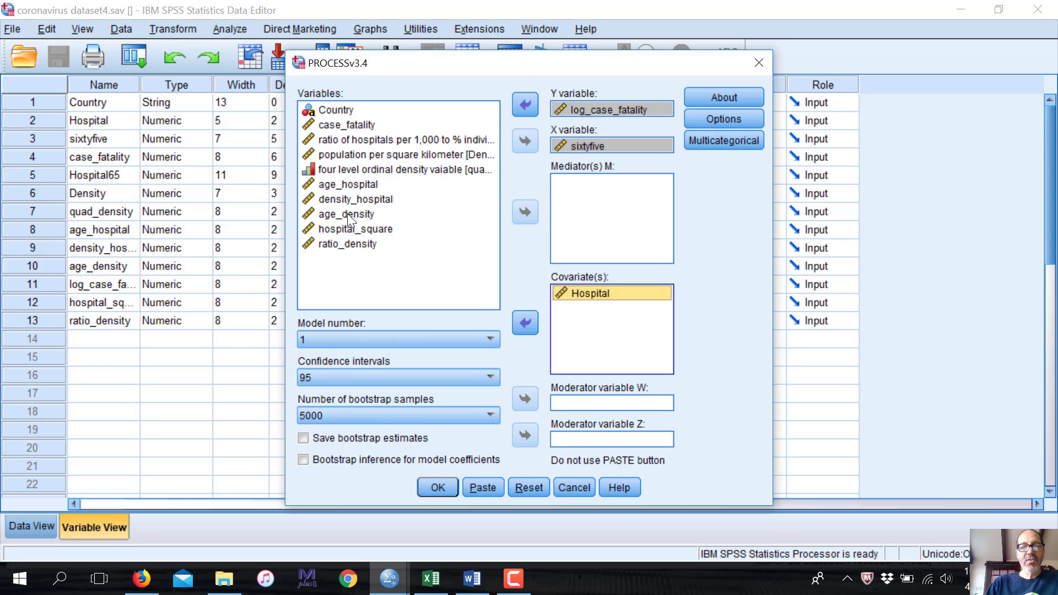
{"action": "left_click", "coordinate": [446, 250]}
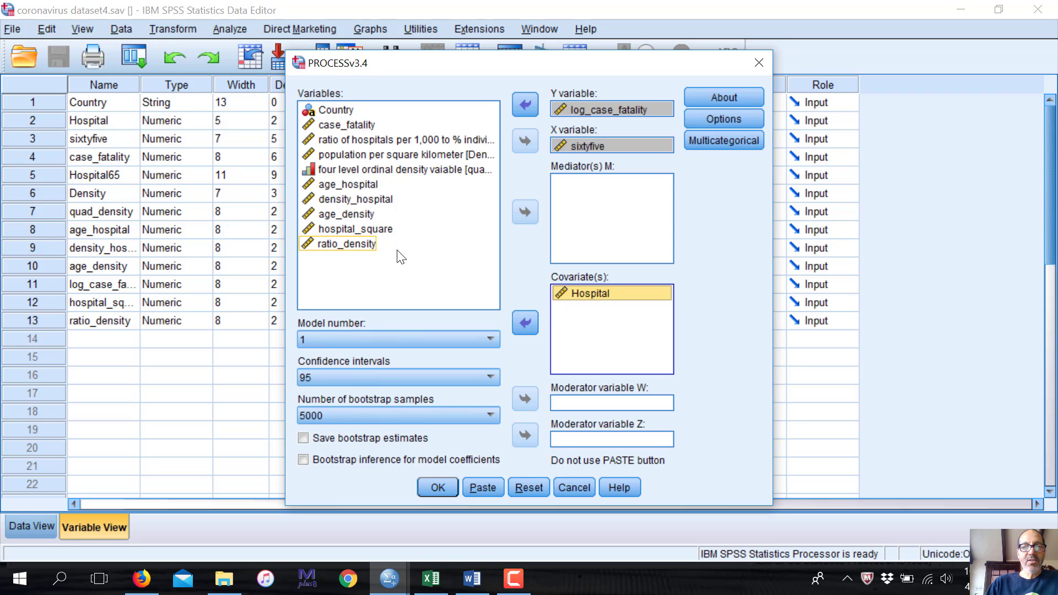
{"action": "left_click", "coordinate": [379, 199]}
{"action": "left_click", "coordinate": [353, 169]}
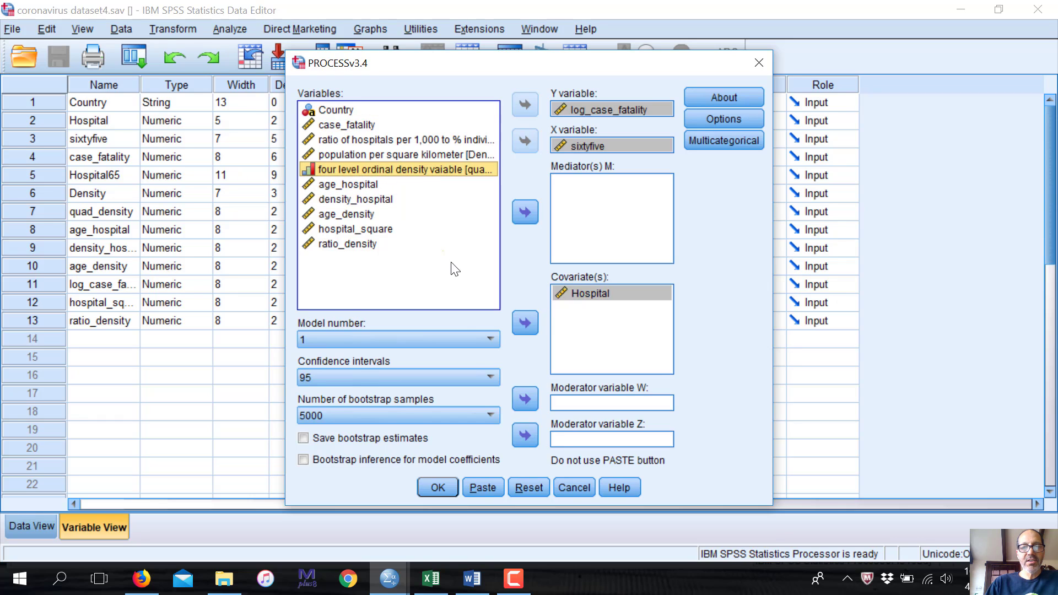
{"action": "left_click", "coordinate": [516, 398]}
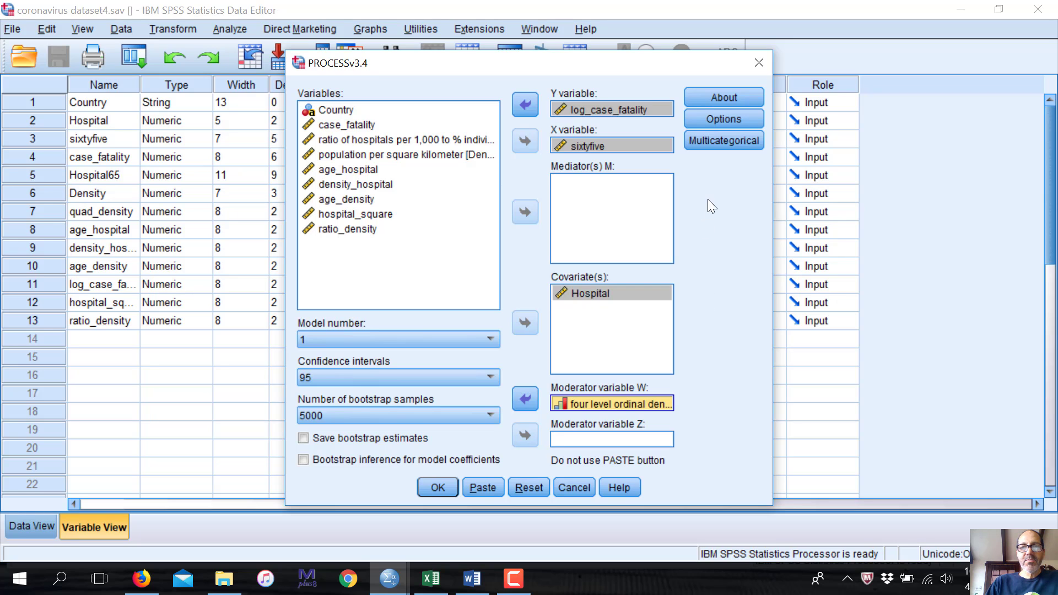
In PROCESS Options, enable interaction visualization code and mean-center only continuous product-defining variables
{"action": "left_click", "coordinate": [713, 122]}
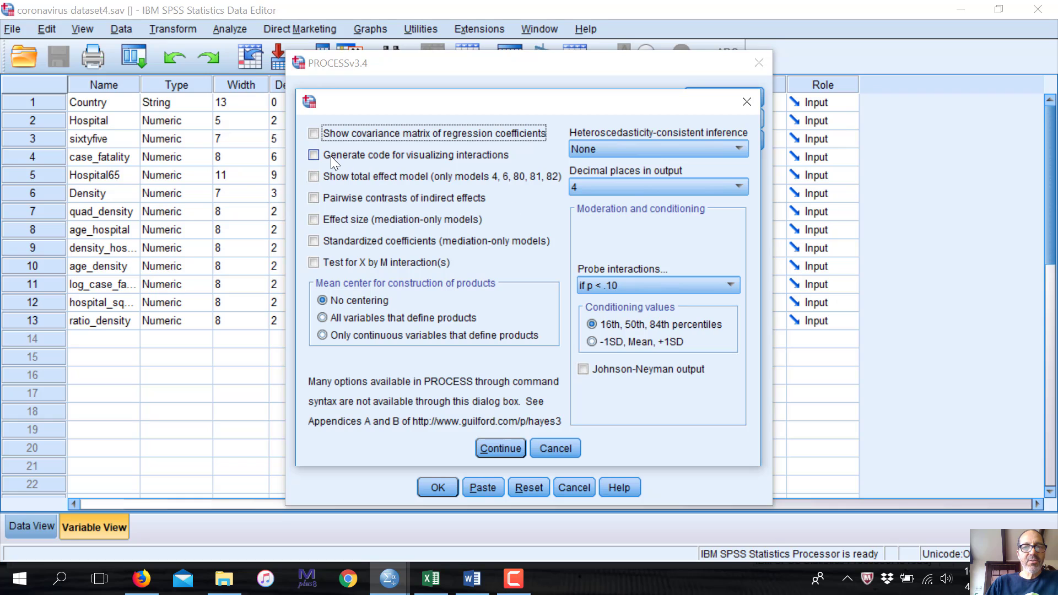
{"action": "left_click", "coordinate": [315, 155]}
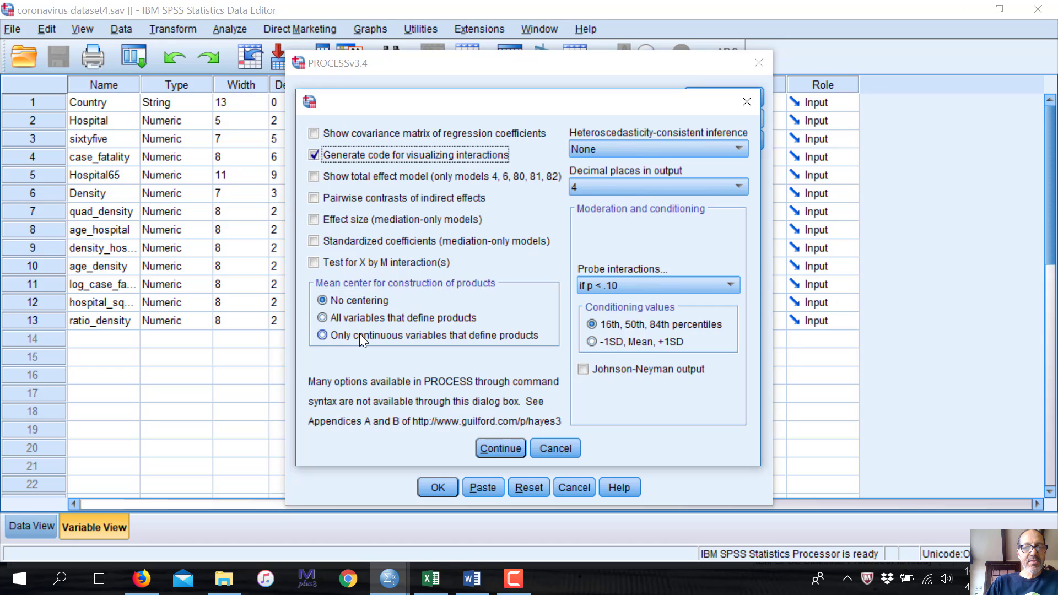
{"action": "left_click", "coordinate": [323, 336]}
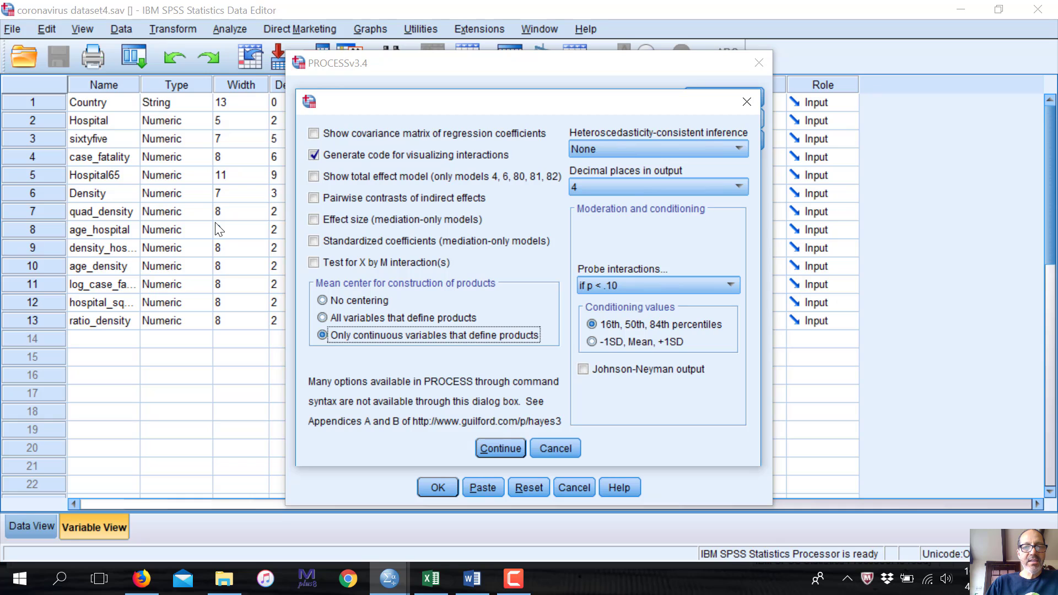
{"action": "left_click", "coordinate": [492, 446]}
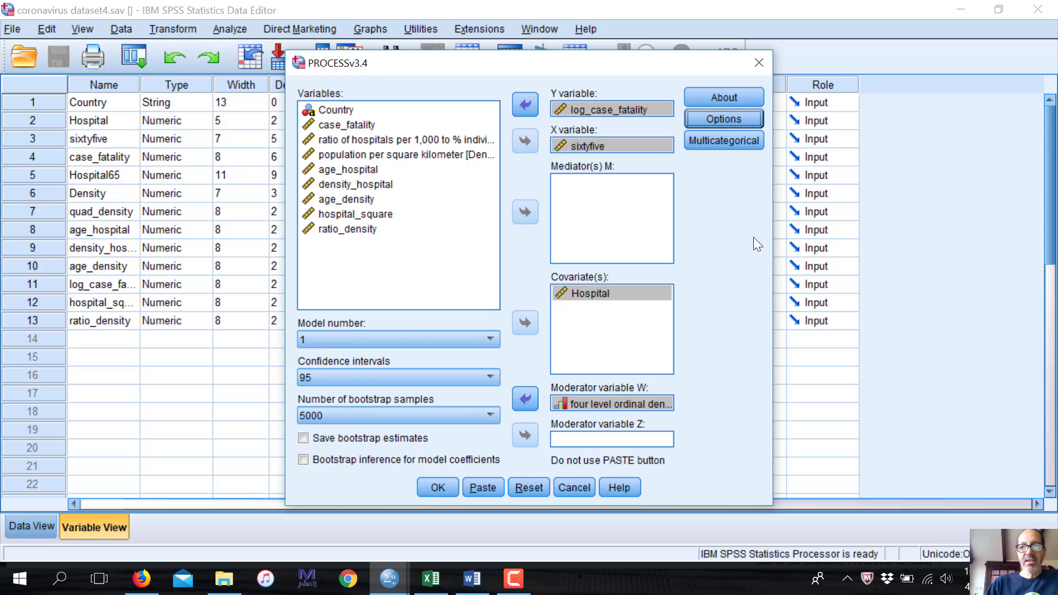
Mark moderator W as multicategorical using indicator coding
{"action": "left_click", "coordinate": [724, 143]}
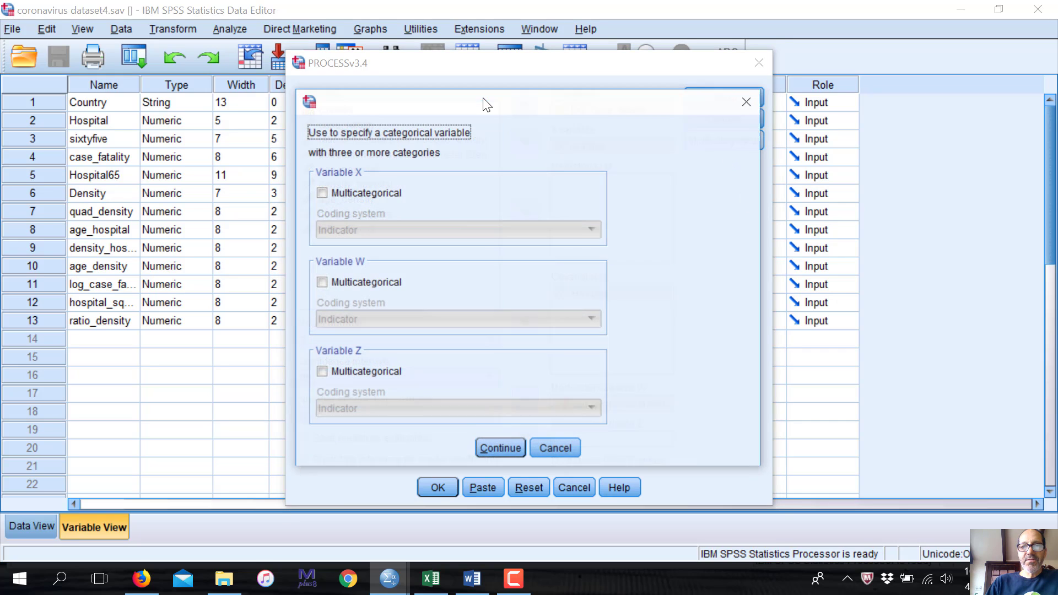
{"action": "left_click", "coordinate": [325, 282]}
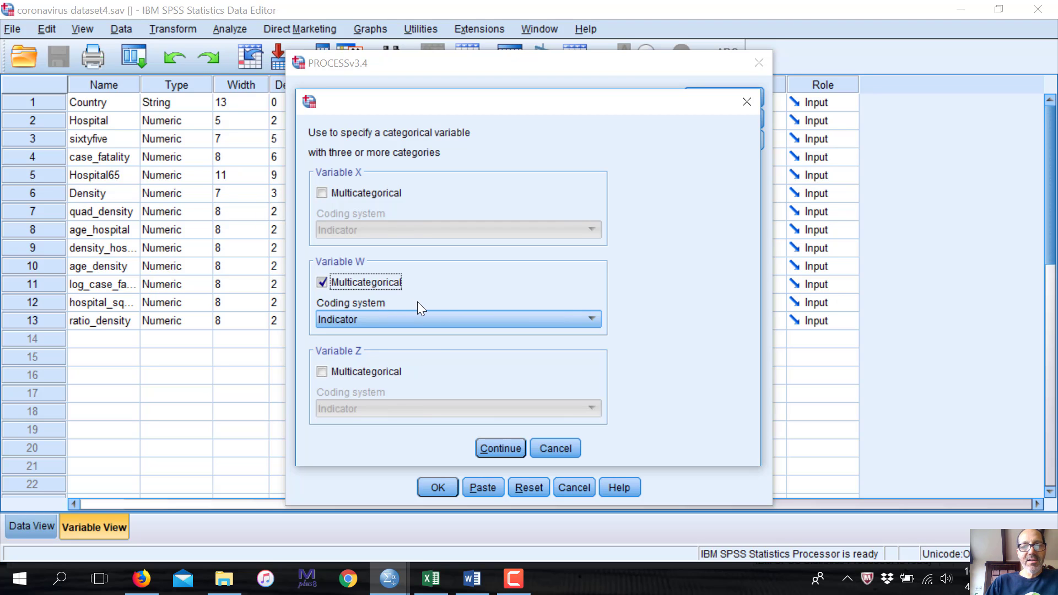
{"action": "left_click", "coordinate": [506, 451]}
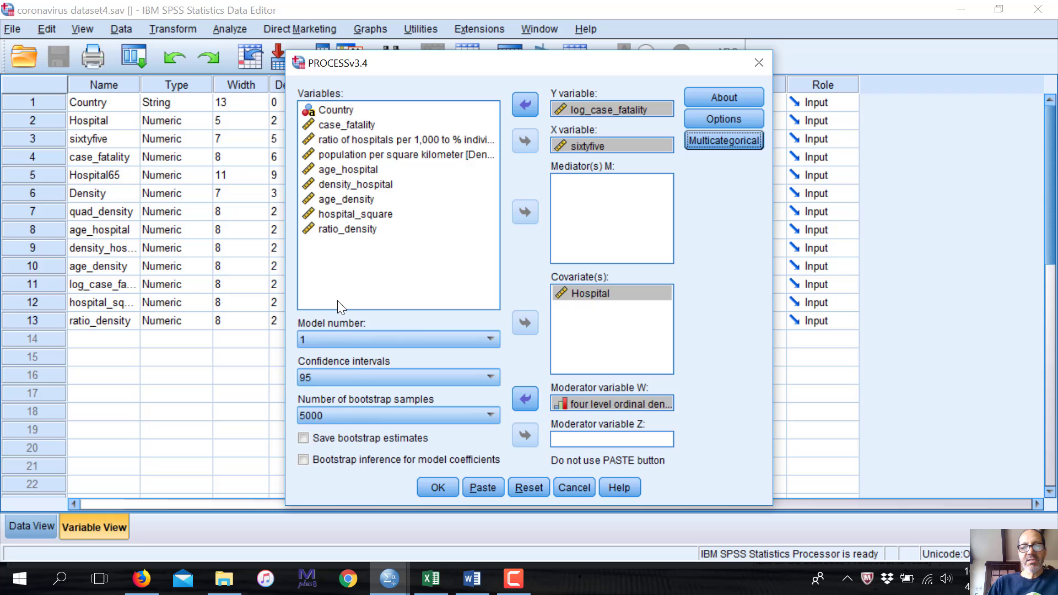
Run PROCESS and review the output: R-sq .4339 (p .0374) and X*W interaction p .0564
{"action": "left_click", "coordinate": [438, 487]}
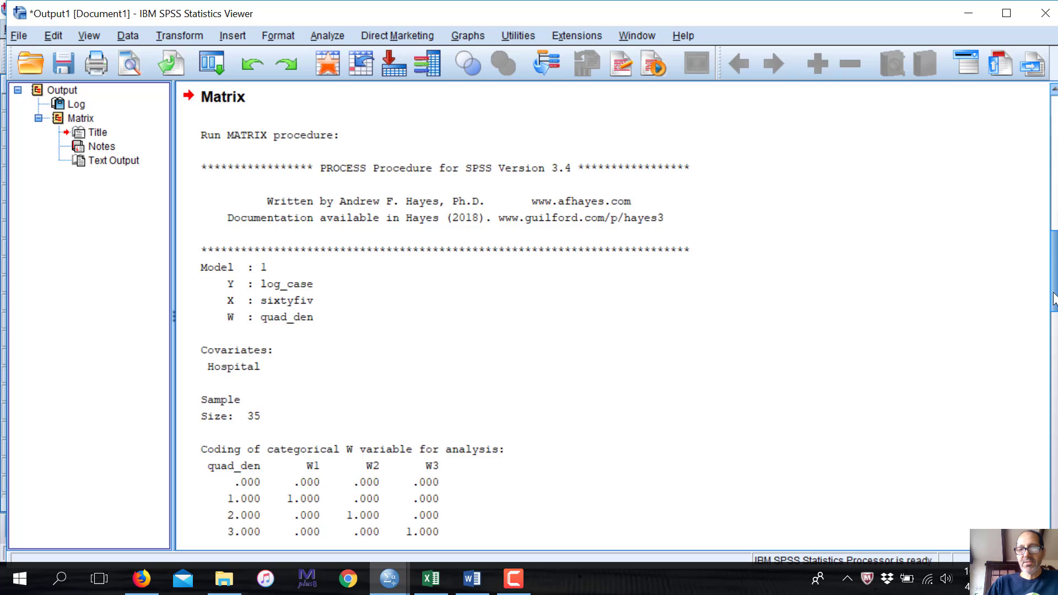
{"action": "left_click_drag", "start_coordinate": [1050, 300], "coordinate": [1053, 330]}
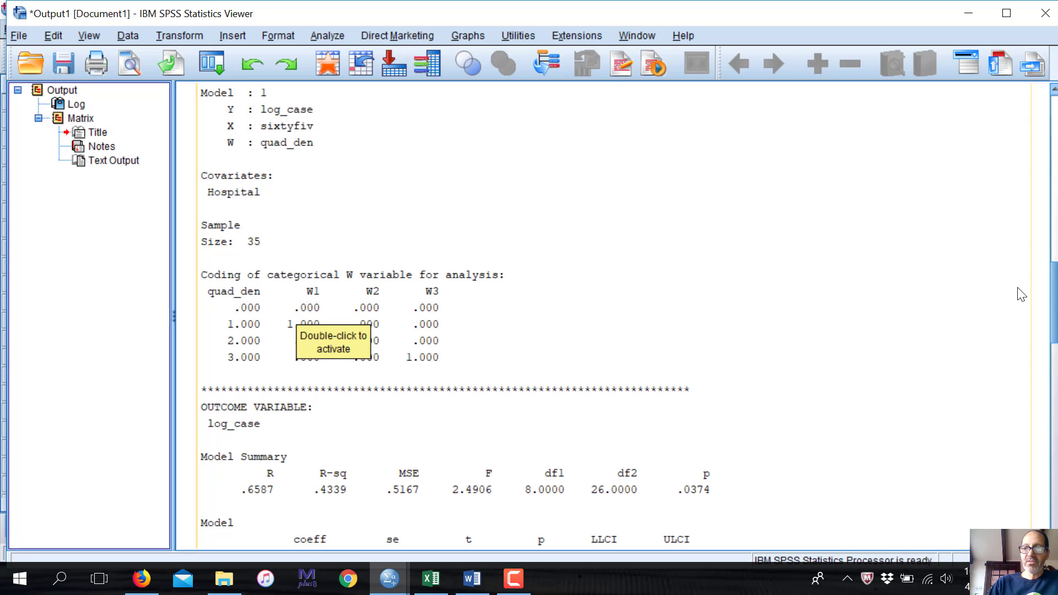
{"action": "left_click_drag", "start_coordinate": [1054, 304], "coordinate": [1054, 347]}
{"action": "left_click", "coordinate": [702, 229]}
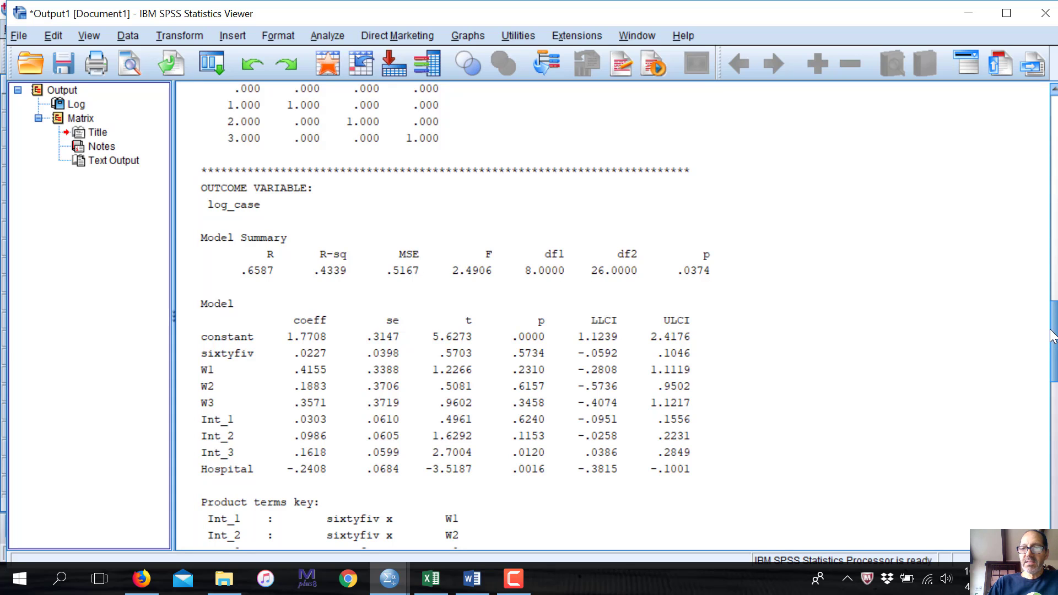
{"action": "left_click_drag", "start_coordinate": [1053, 336], "coordinate": [1053, 353]}
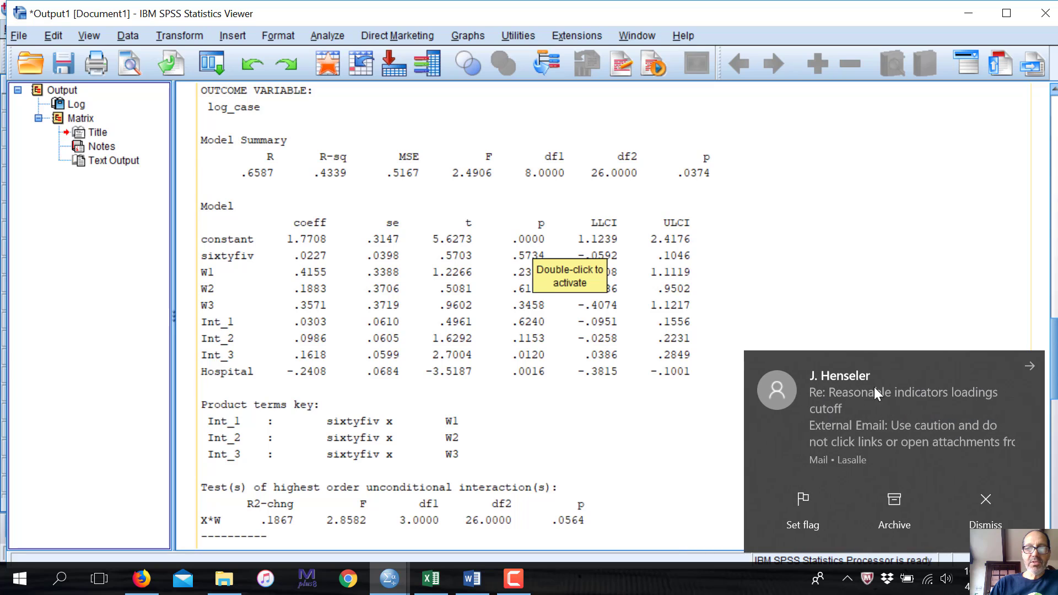
{"action": "left_click", "coordinate": [1030, 366]}
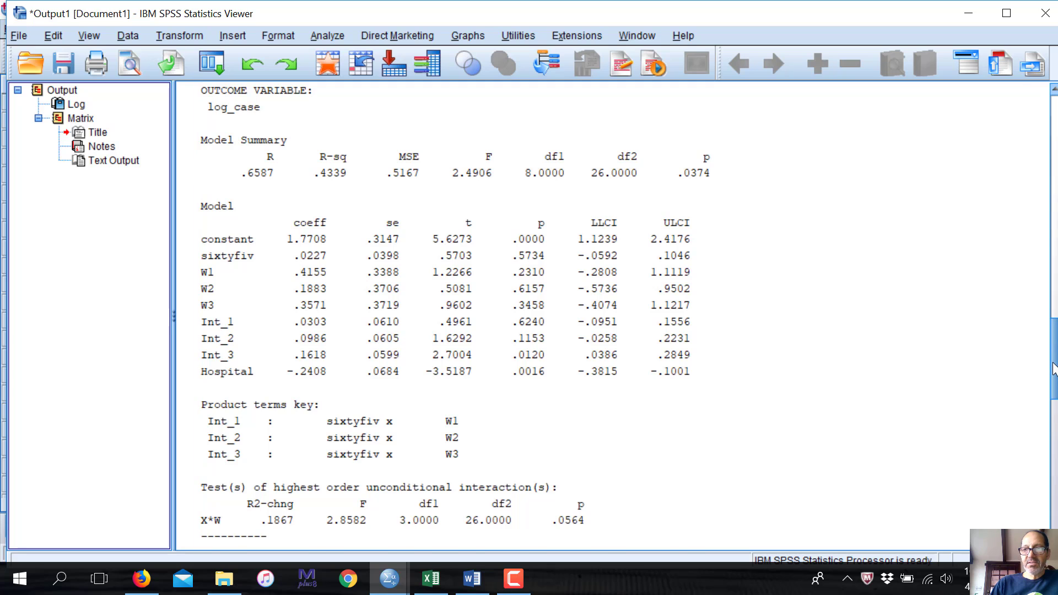
{"action": "left_click_drag", "start_coordinate": [1053, 368], "coordinate": [1050, 321]}
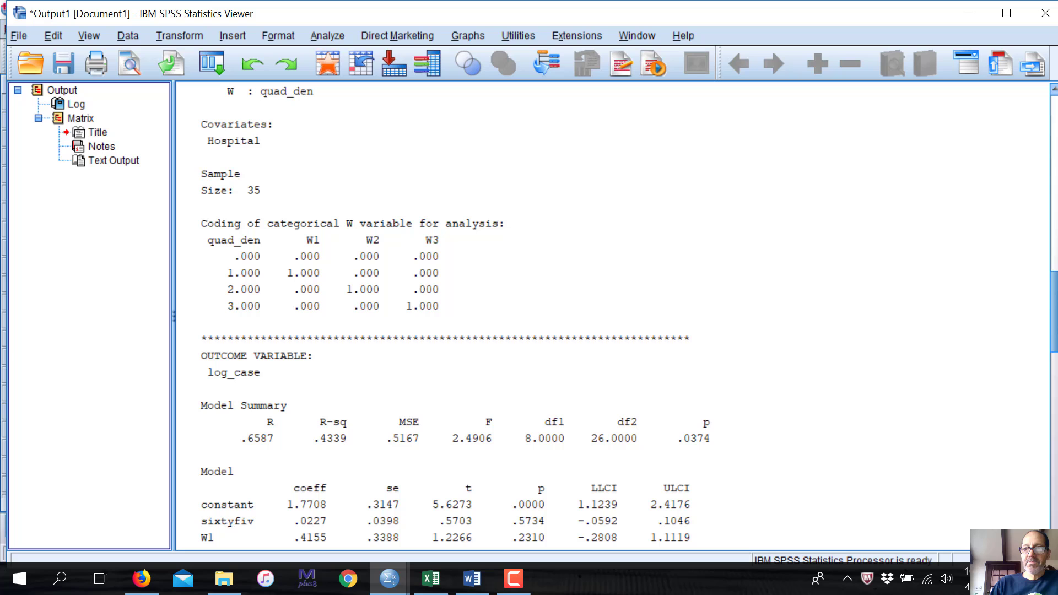
{"action": "scroll", "coordinate": [1054, 349], "scroll_direction": "down", "scroll_amount": 10}
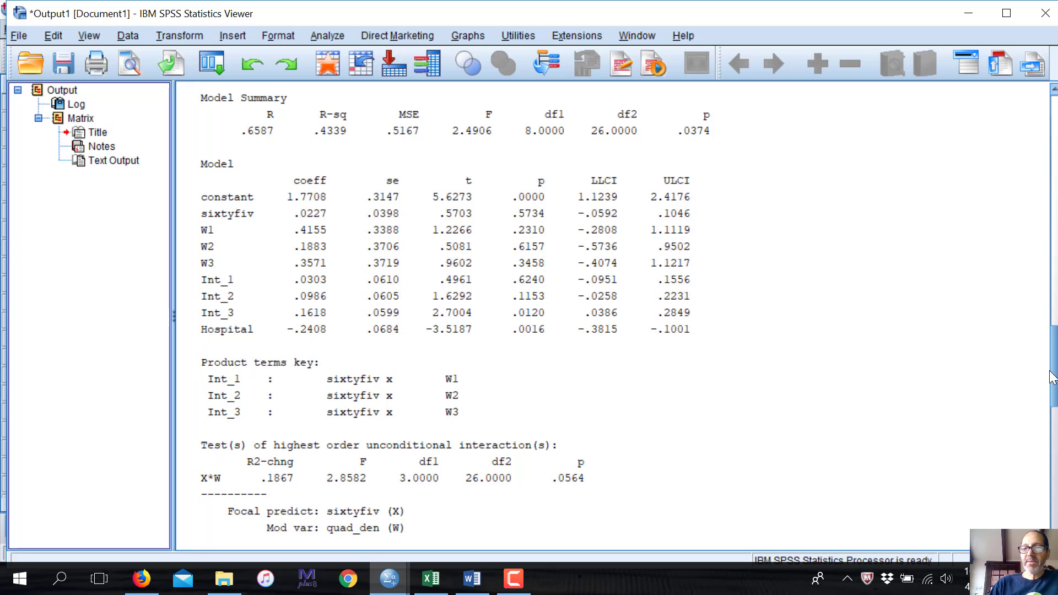
{"action": "left_click_drag", "start_coordinate": [1053, 378], "coordinate": [1056, 445]}
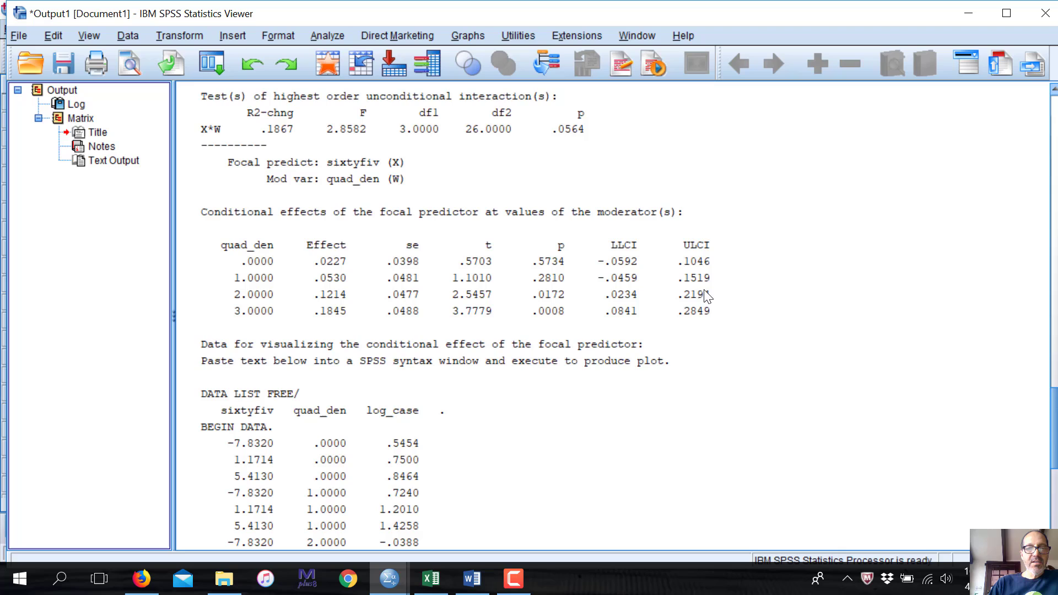
{"action": "left_click", "coordinate": [772, 436]}
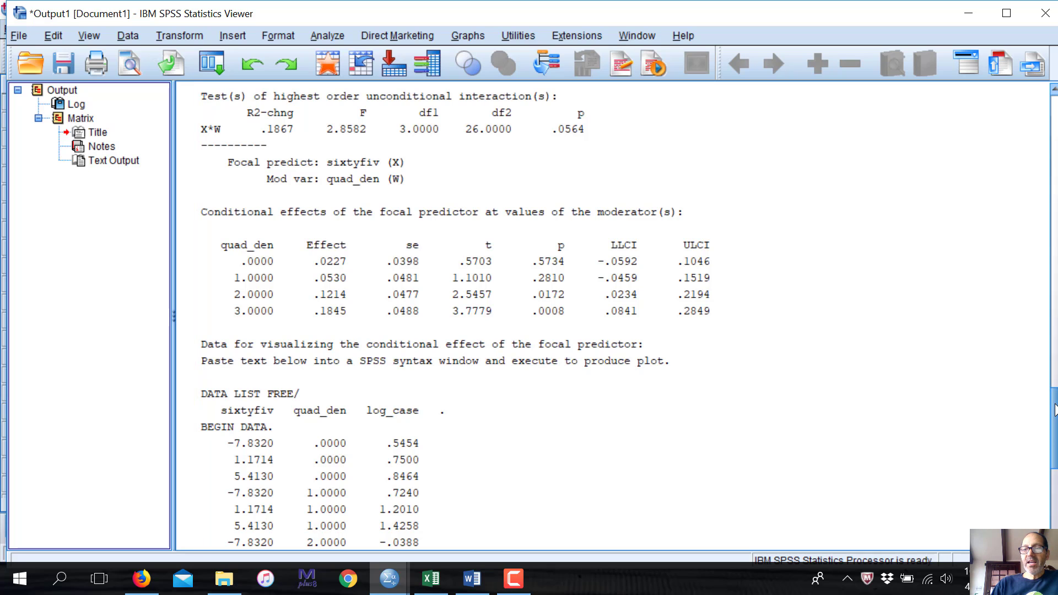
{"action": "left_click_drag", "start_coordinate": [1055, 410], "coordinate": [1055, 455]}
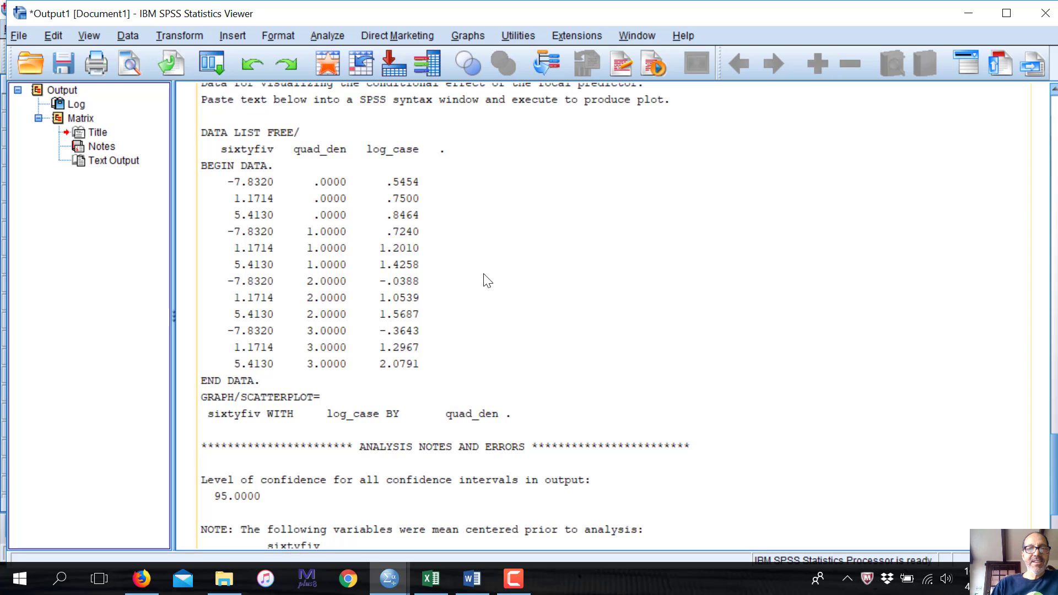
Copy the DATA LIST FREE/ through GRAPH/SCATTERPLOT syntax from the output and return to the cornavirus syntax
{"action": "double_click", "coordinate": [244, 135]}
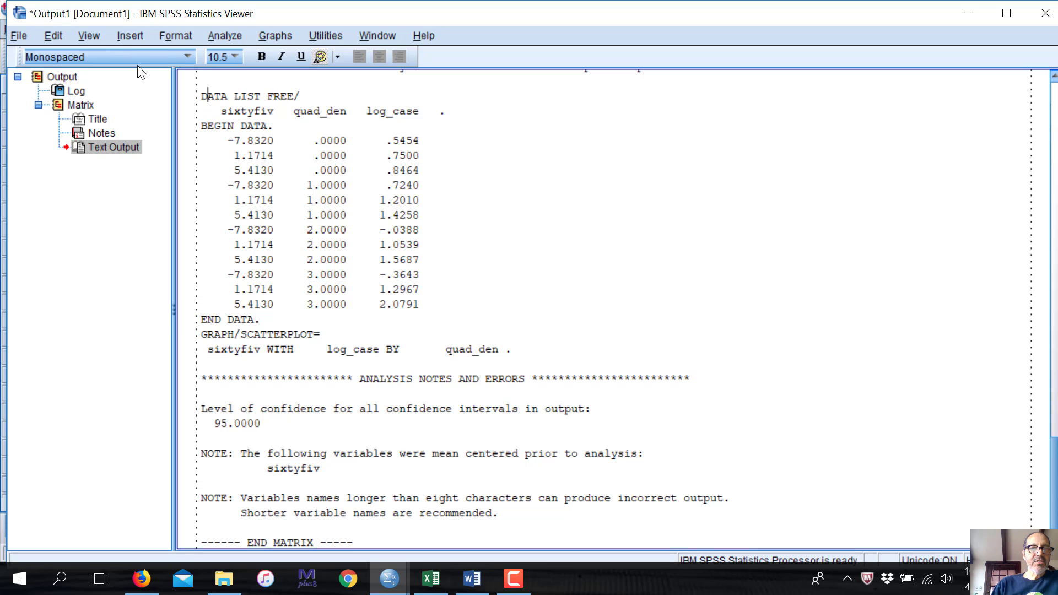
{"action": "left_click", "coordinate": [201, 95]}
{"action": "left_click_drag", "start_coordinate": [202, 95], "coordinate": [540, 347]}
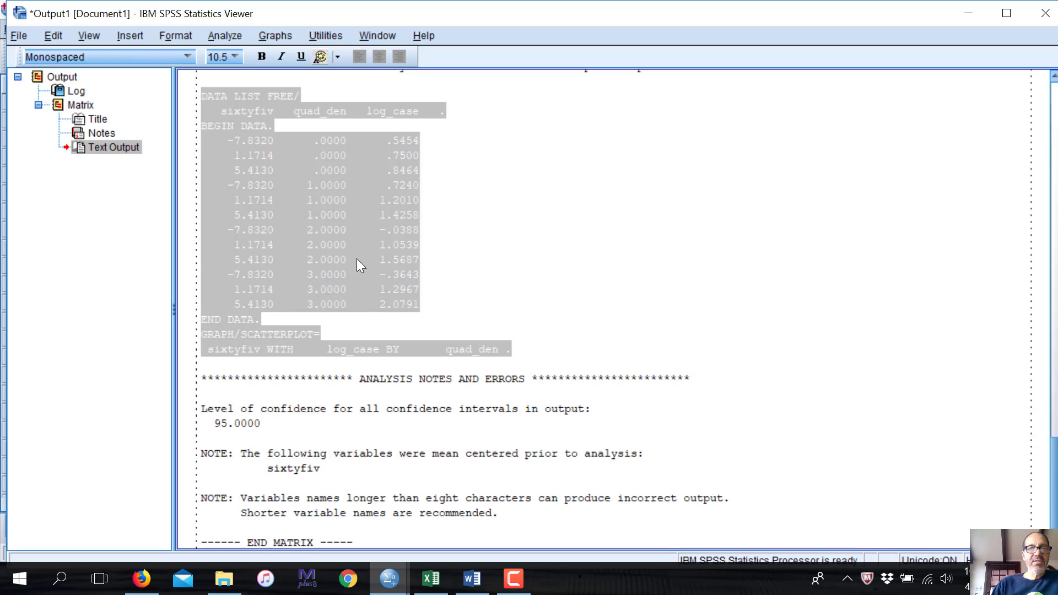
{"action": "right_click", "coordinate": [330, 244]}
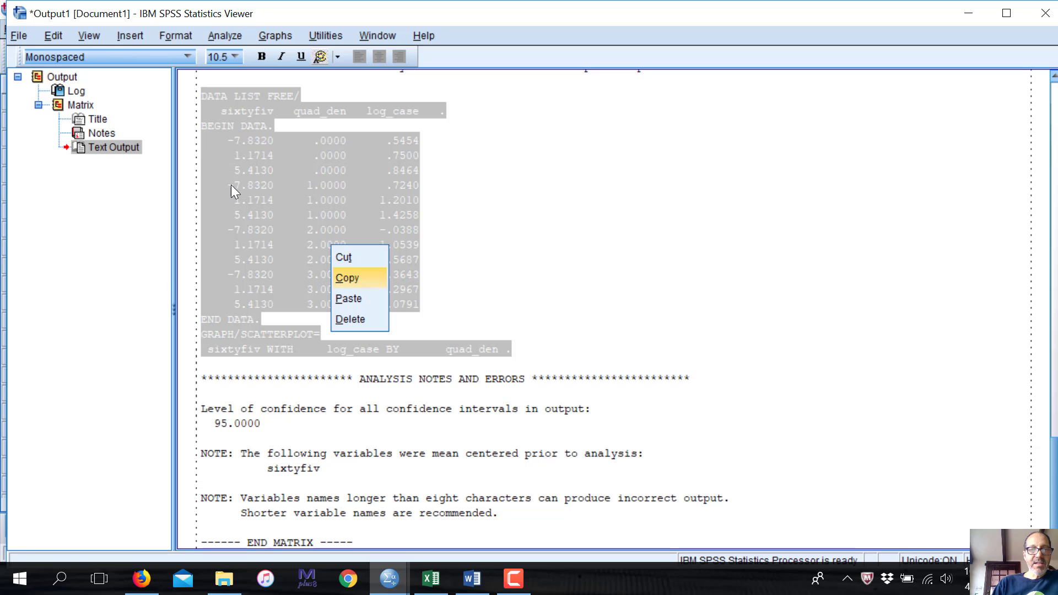
{"action": "left_click", "coordinate": [347, 278]}
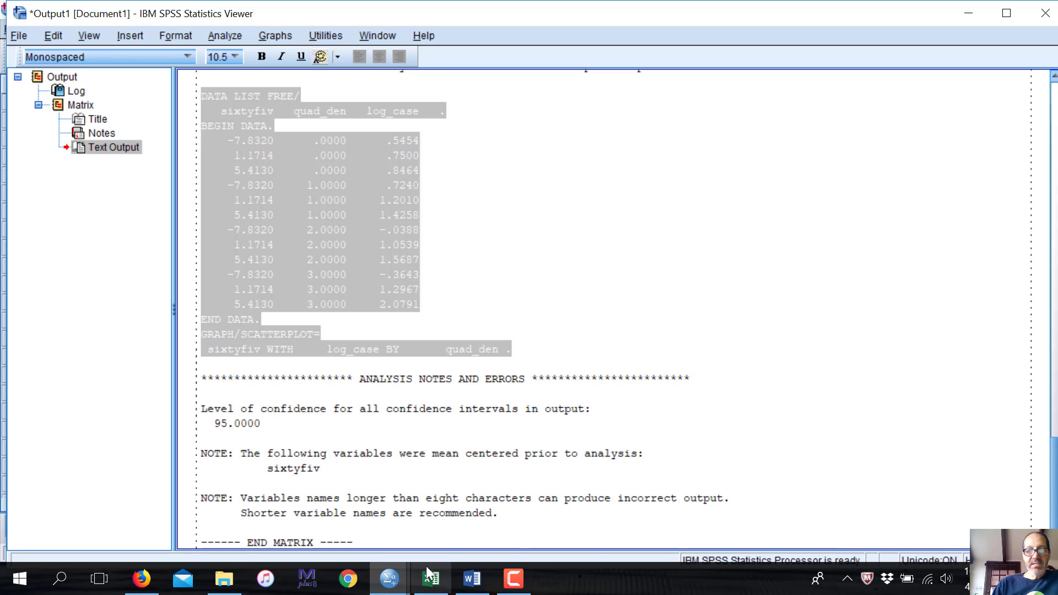
{"action": "mouse_move", "coordinate": [389, 579]}
{"action": "left_click", "coordinate": [236, 523]}
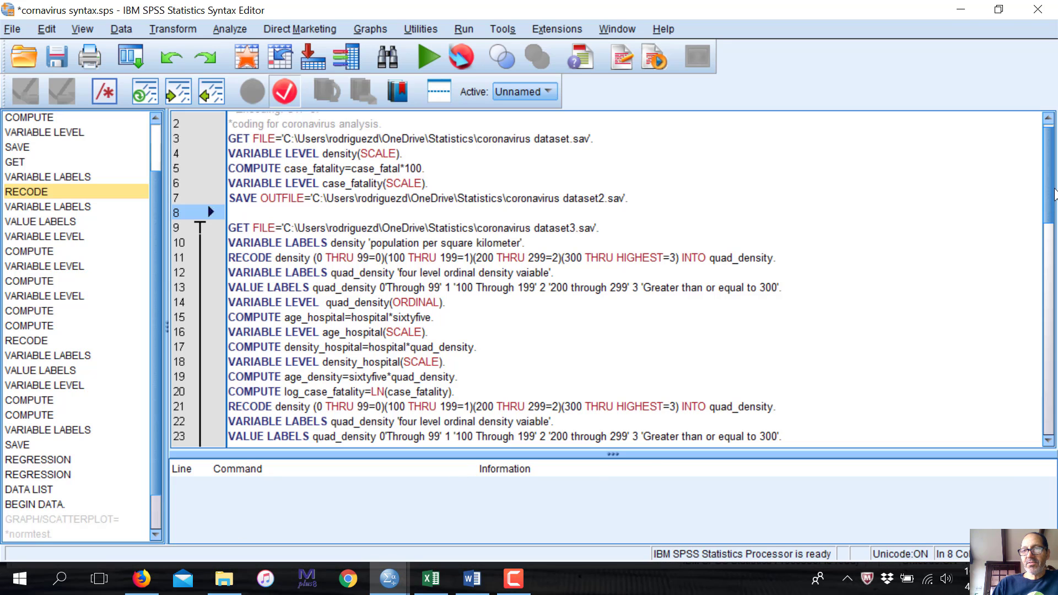
Select the plotting syntax block in the Syntax Editor and run it with Ctrl+R
{"action": "left_click_drag", "start_coordinate": [1054, 196], "coordinate": [1056, 385]}
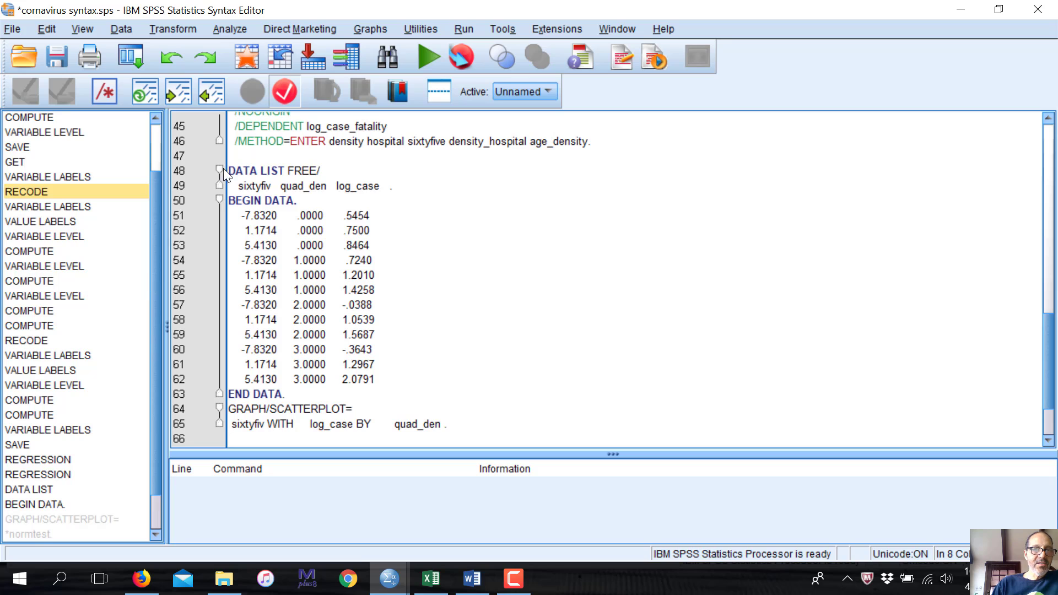
{"action": "left_click_drag", "start_coordinate": [229, 169], "coordinate": [519, 435]}
{"action": "key", "text": "ctrl+r"}
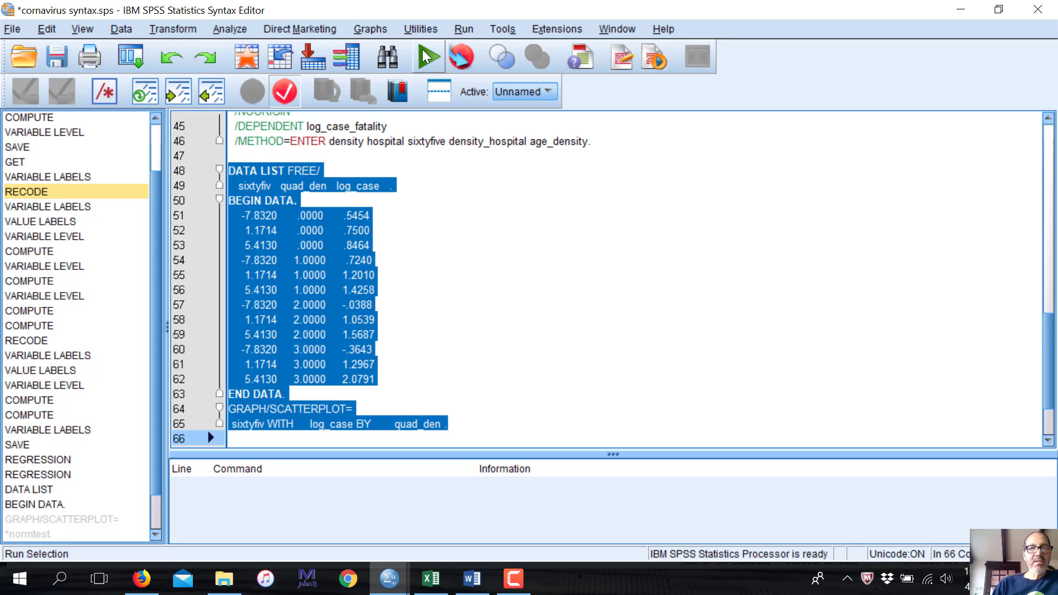
Paste the copied DATA LIST and scatterplot syntax, select it and run it to draw the scatterplot
{"action": "right_click", "coordinate": [313, 260]}
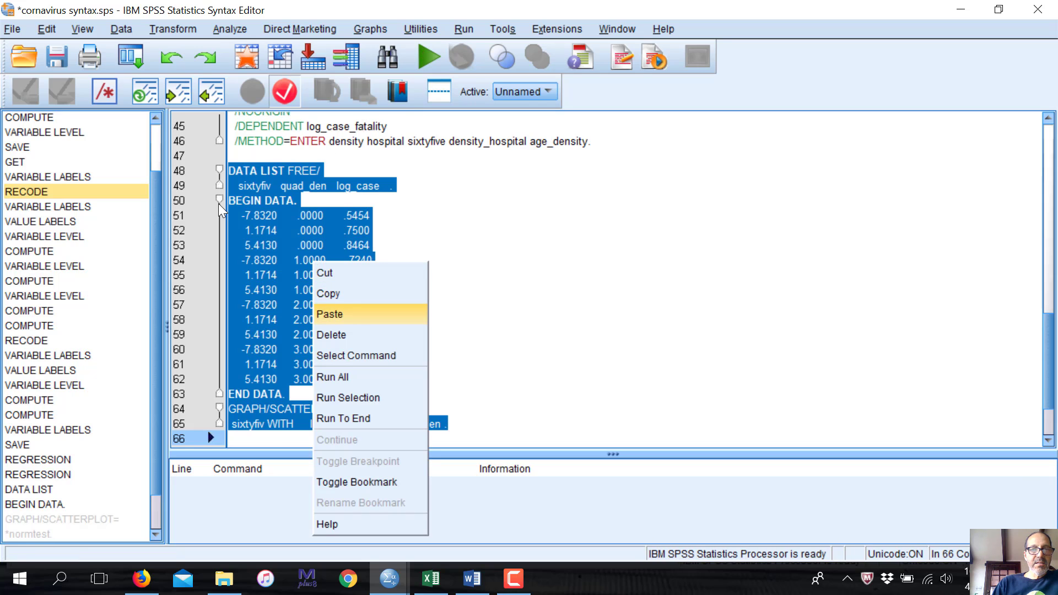
{"action": "left_click", "coordinate": [329, 312]}
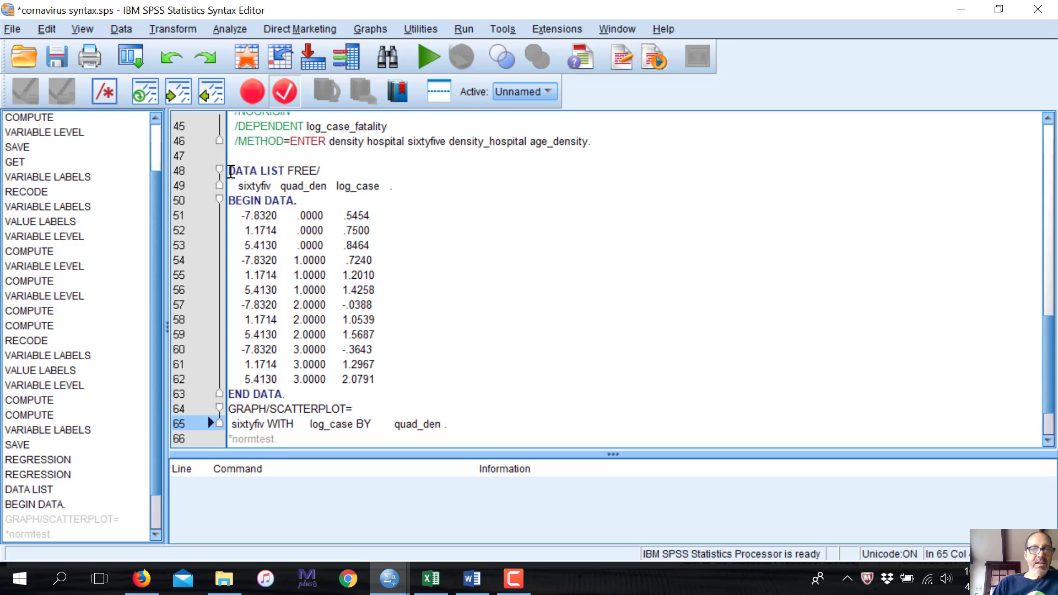
{"action": "left_click_drag", "start_coordinate": [231, 171], "coordinate": [531, 435]}
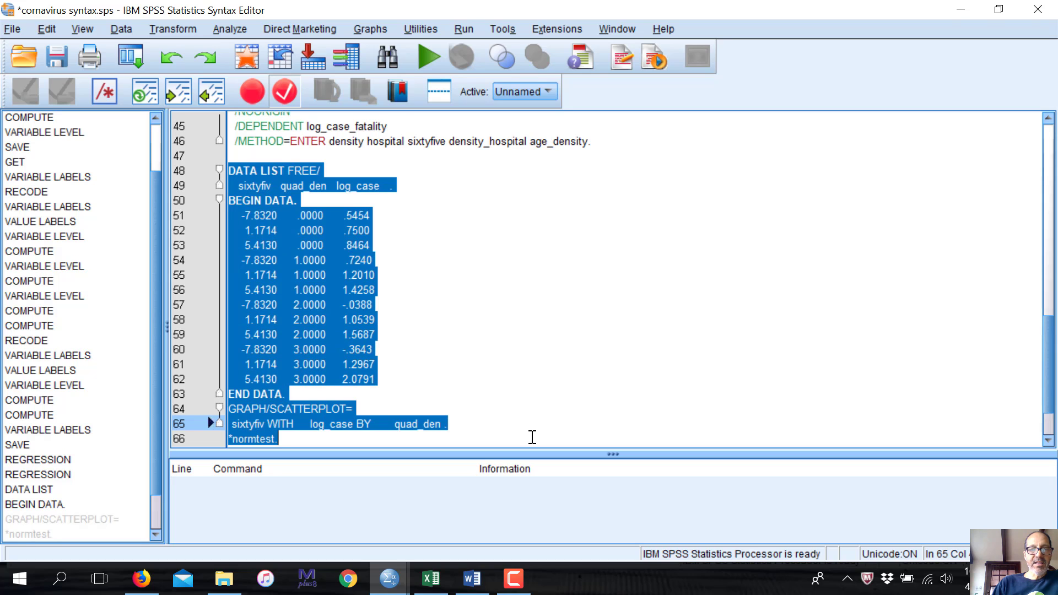
{"action": "left_click", "coordinate": [385, 379]}
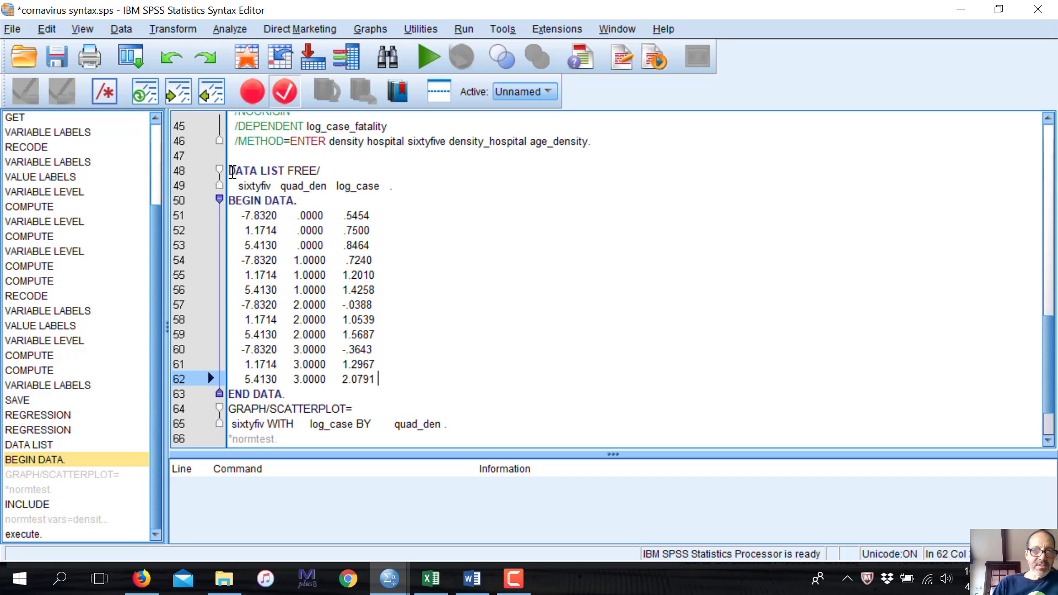
{"action": "left_click_drag", "start_coordinate": [230, 171], "coordinate": [450, 420]}
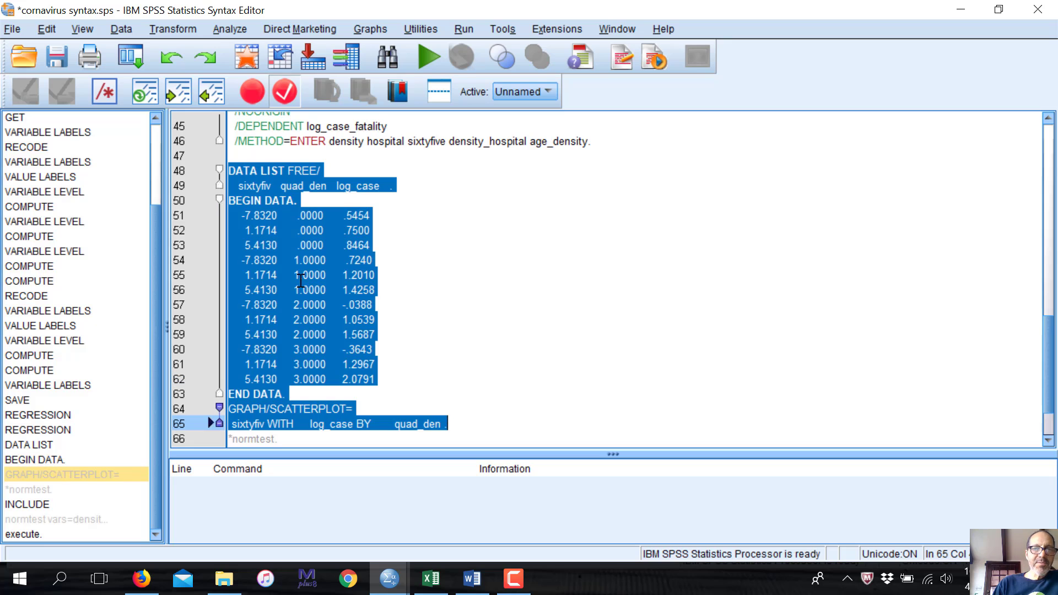
{"action": "left_click", "coordinate": [425, 55]}
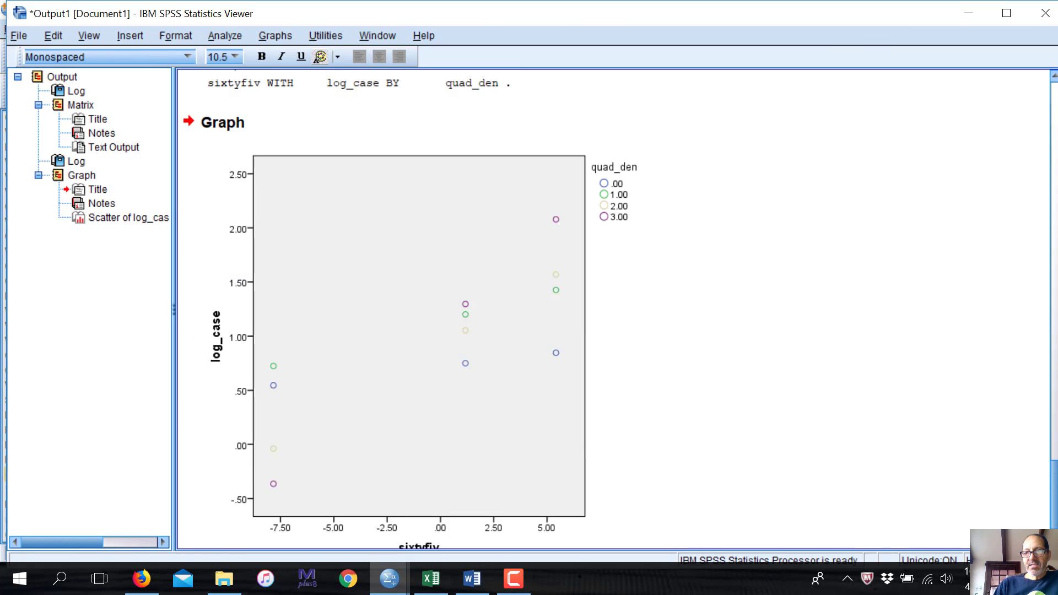
In the Chart Editor, give the quad_den 3.00 markers a black border
{"action": "left_click", "coordinate": [546, 388]}
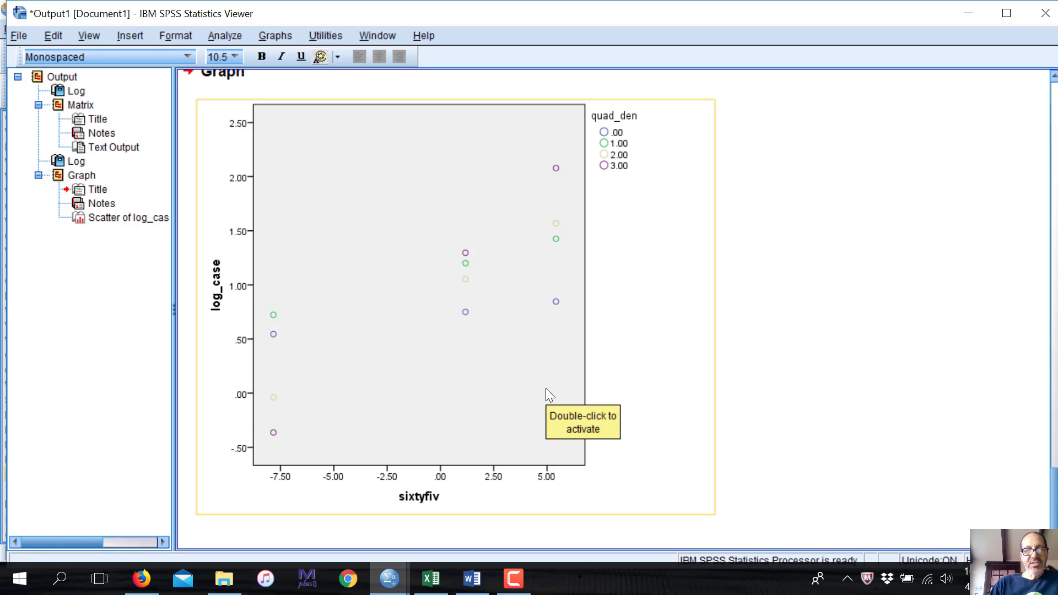
{"action": "double_click", "coordinate": [356, 251]}
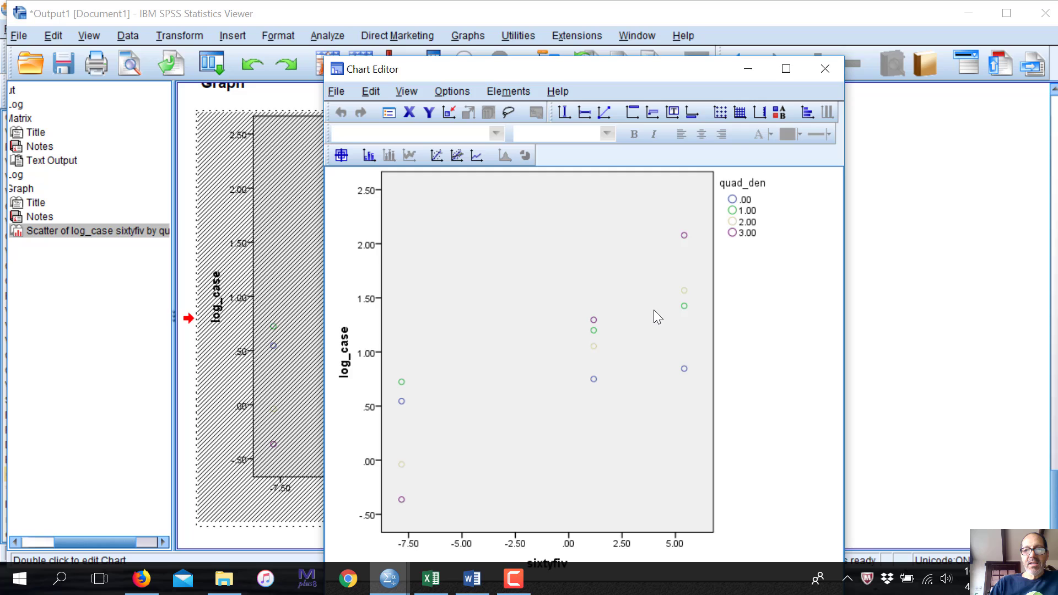
{"action": "left_click", "coordinate": [457, 158]}
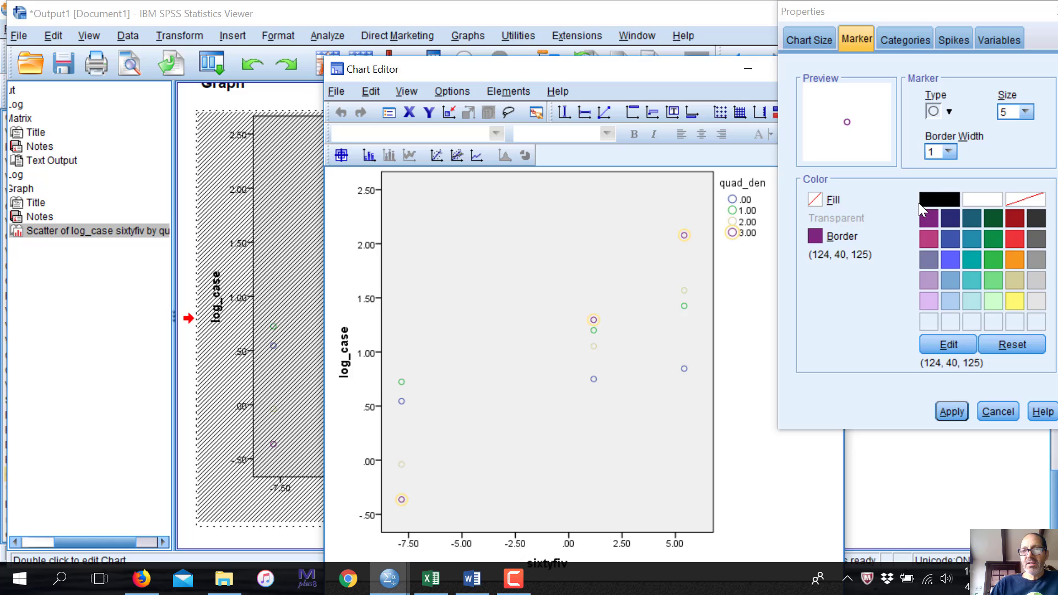
{"action": "left_click", "coordinate": [939, 199]}
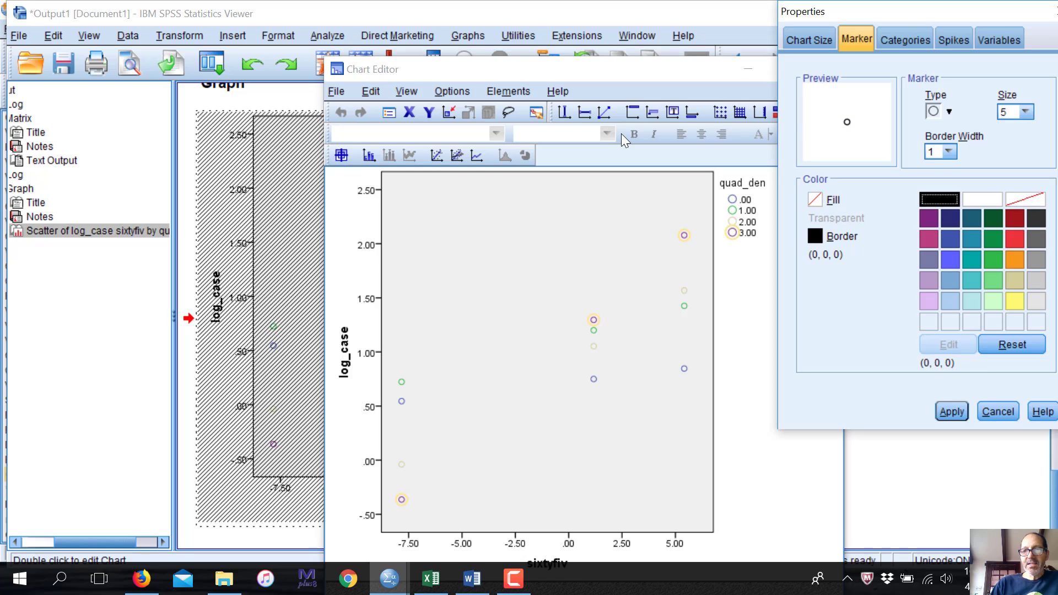
{"action": "left_click", "coordinate": [815, 200]}
{"action": "left_click", "coordinate": [816, 236]}
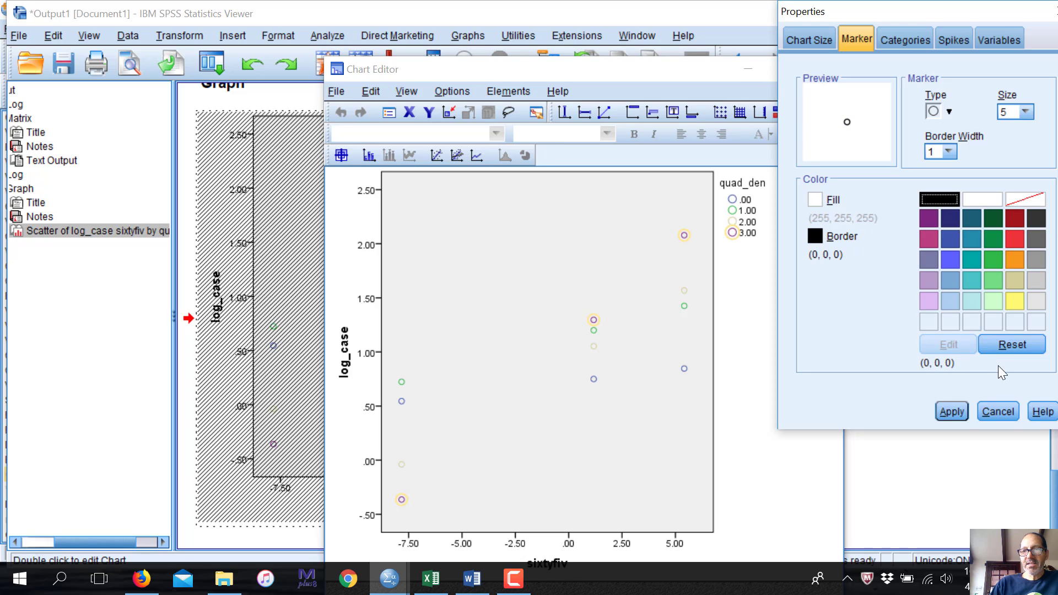
{"action": "left_click", "coordinate": [953, 412]}
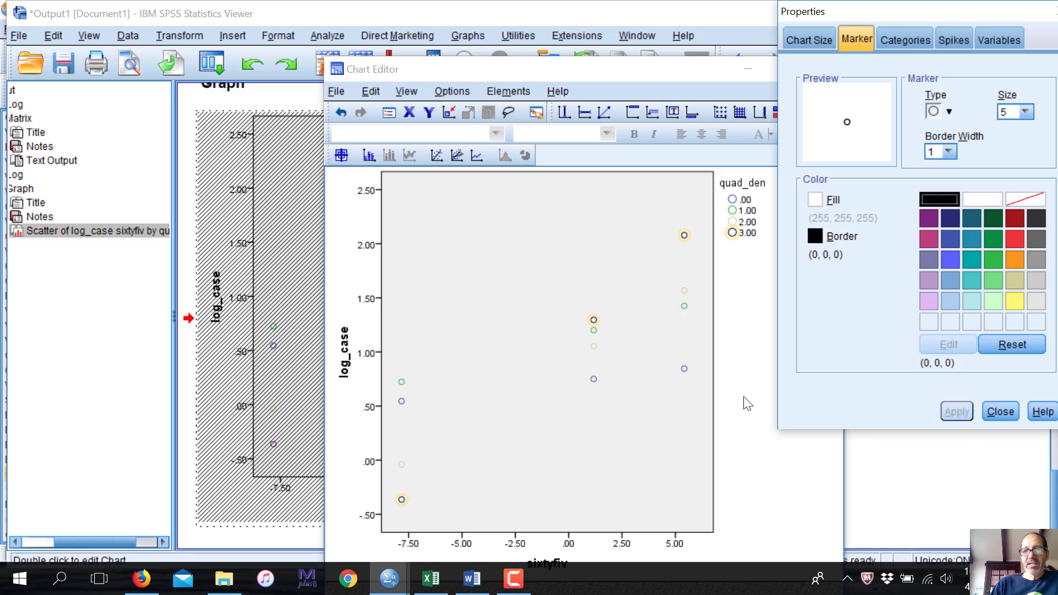
{"action": "left_click", "coordinate": [495, 263]}
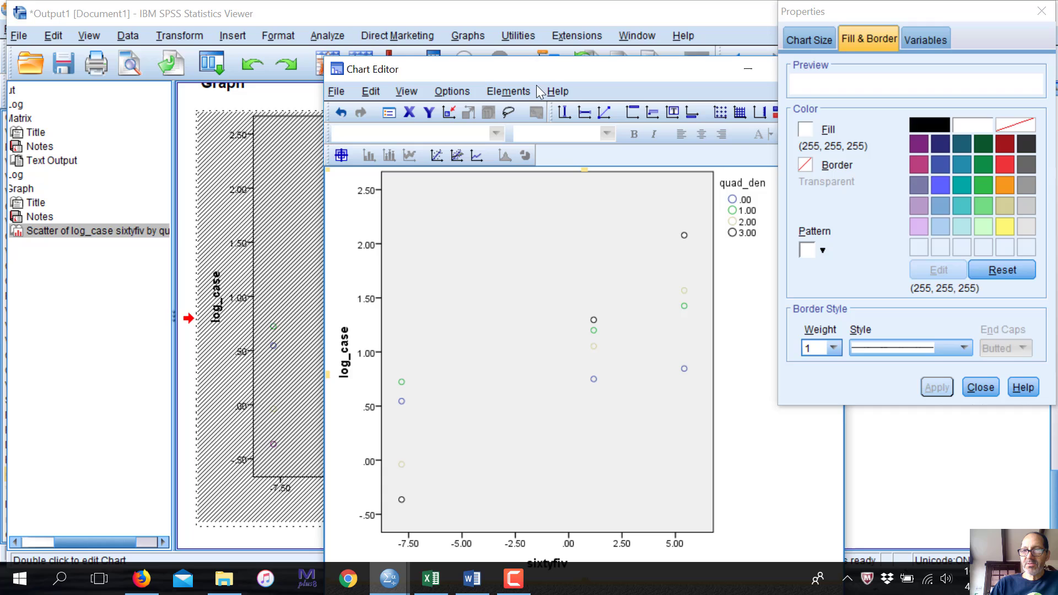
Fill the 3.00 markers with solid black and close the Chart Editor
{"action": "left_click", "coordinate": [458, 157]}
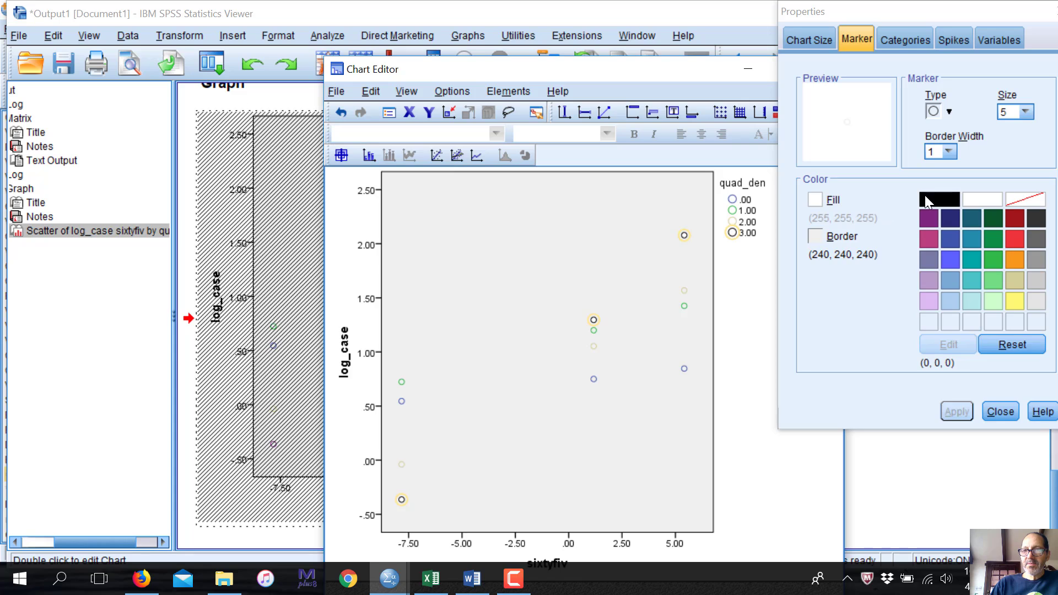
{"action": "left_click", "coordinate": [822, 201]}
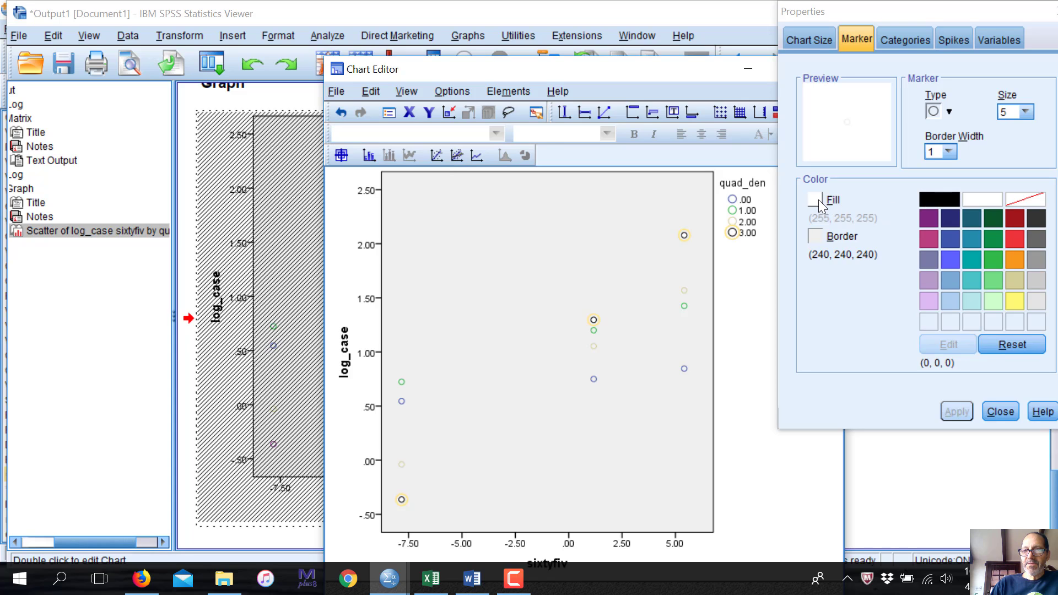
{"action": "left_click", "coordinate": [935, 200]}
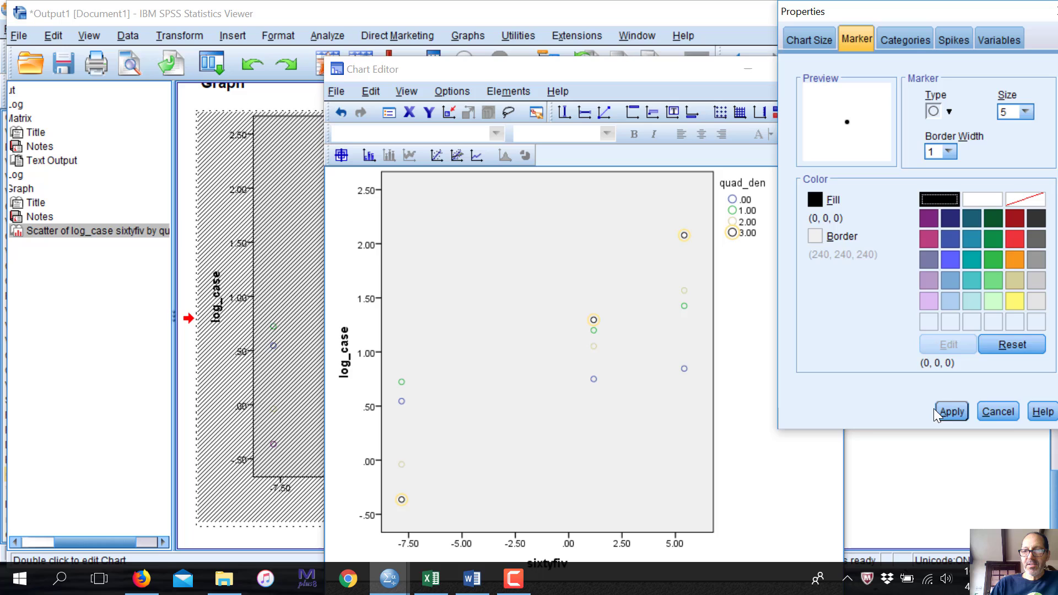
{"action": "left_click", "coordinate": [951, 411]}
{"action": "key", "text": "alt+F4"}
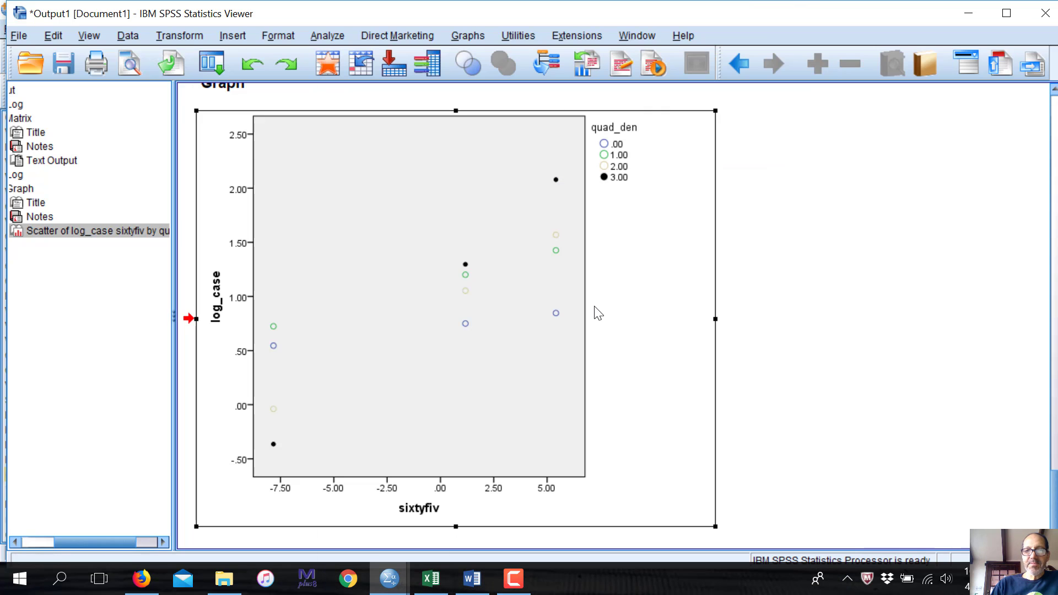
Show the Coronavirus figure.April 4 Word document with the scatterplot and its black 3.00 points
{"action": "mouse_move", "coordinate": [475, 579]}
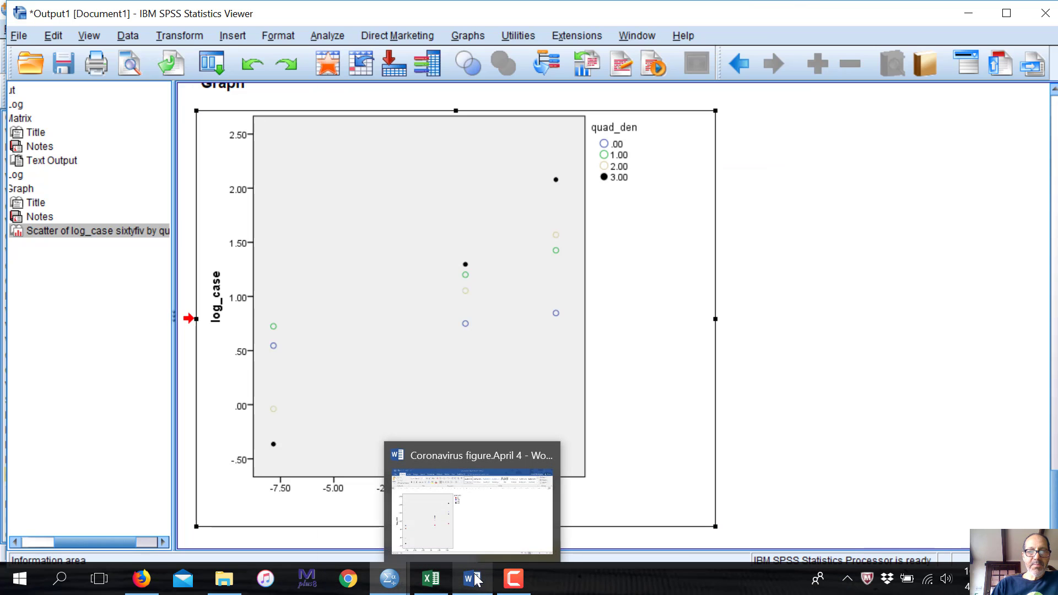
{"action": "left_click", "coordinate": [483, 538]}
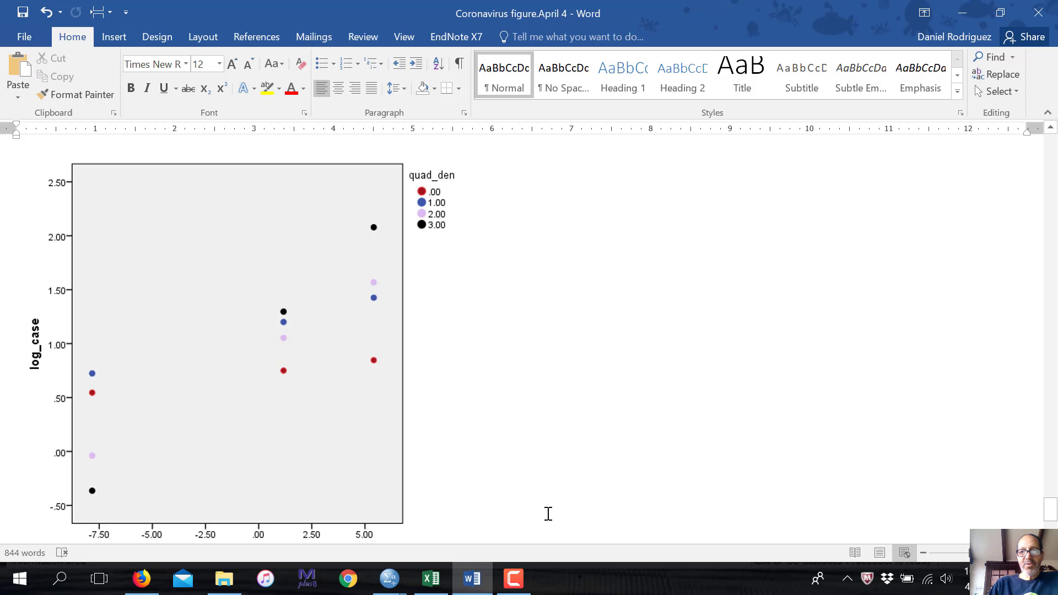
{"action": "left_click", "coordinate": [515, 580]}
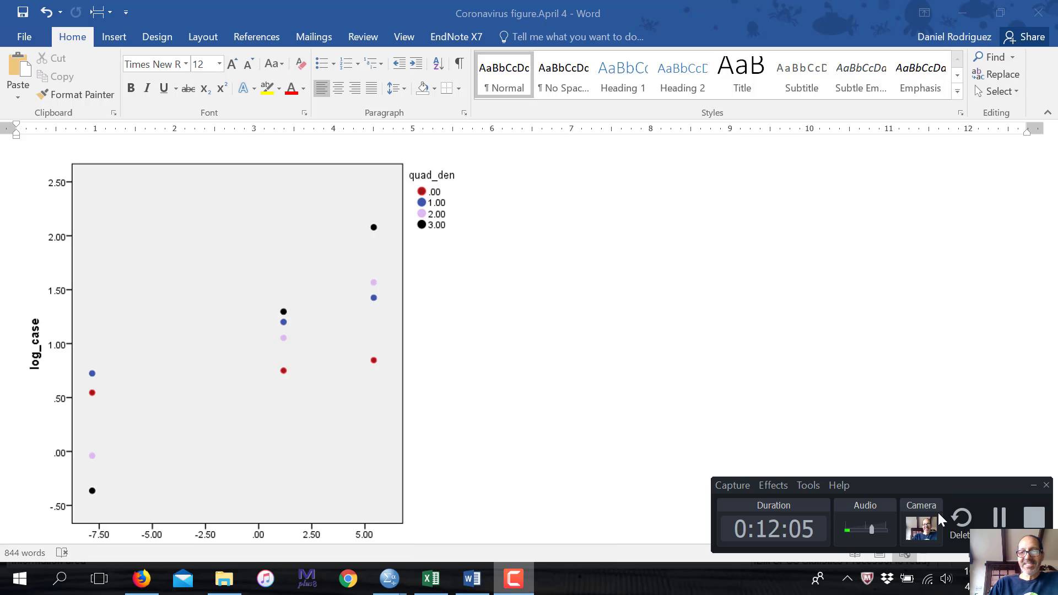